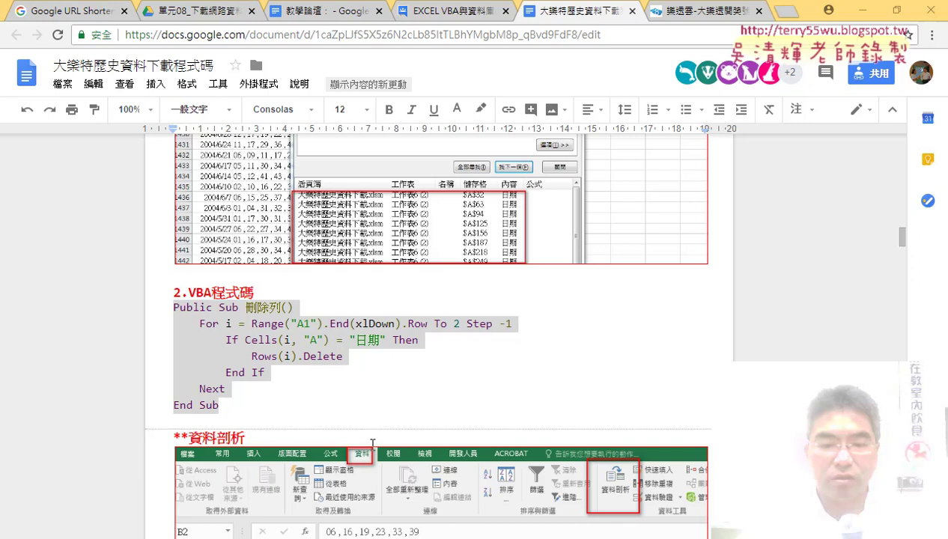
Switch from the Google Docs VBA notes to the lottery workbook 活頁簿1 in Excel
{"action": "key", "text": "alt+Tab"}
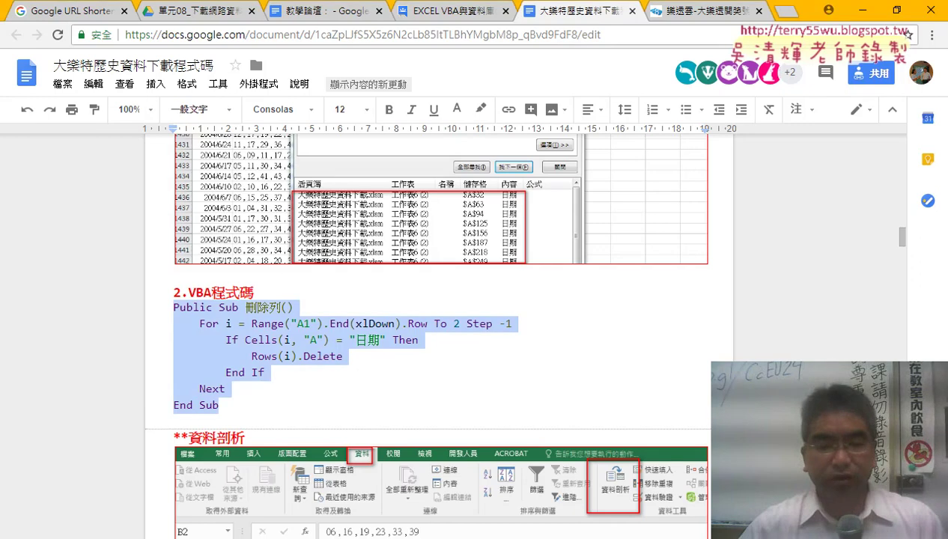
{"action": "mouse_move", "coordinate": [308, 538]}
{"action": "left_click", "coordinate": [228, 487]}
Autofit column A so every draw date displays in full
{"action": "scroll", "coordinate": [264, 484], "scroll_direction": "down", "scroll_amount": 3}
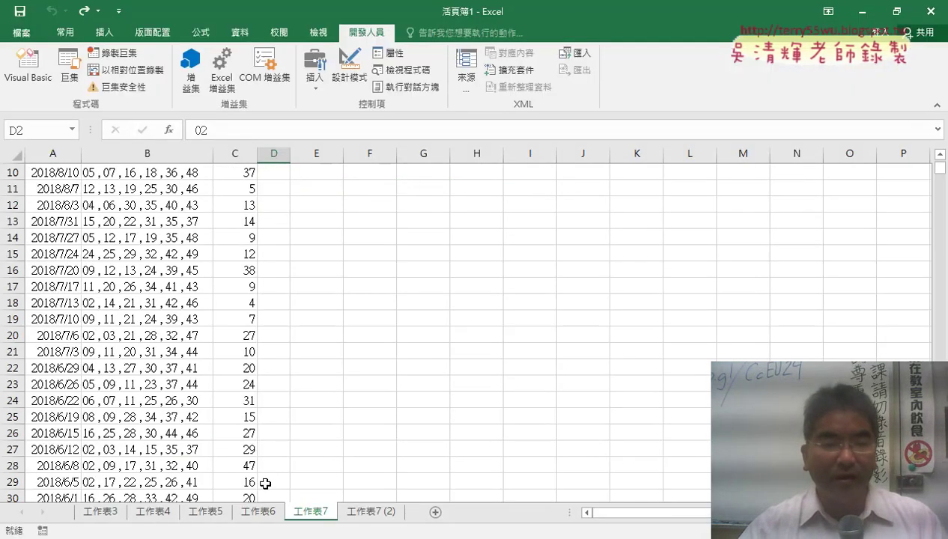
{"action": "scroll", "coordinate": [264, 479], "scroll_direction": "down", "scroll_amount": 6}
{"action": "scroll", "coordinate": [262, 465], "scroll_direction": "down", "scroll_amount": 6}
{"action": "scroll", "coordinate": [261, 462], "scroll_direction": "down", "scroll_amount": 8}
{"action": "scroll", "coordinate": [205, 413], "scroll_direction": "down", "scroll_amount": 3}
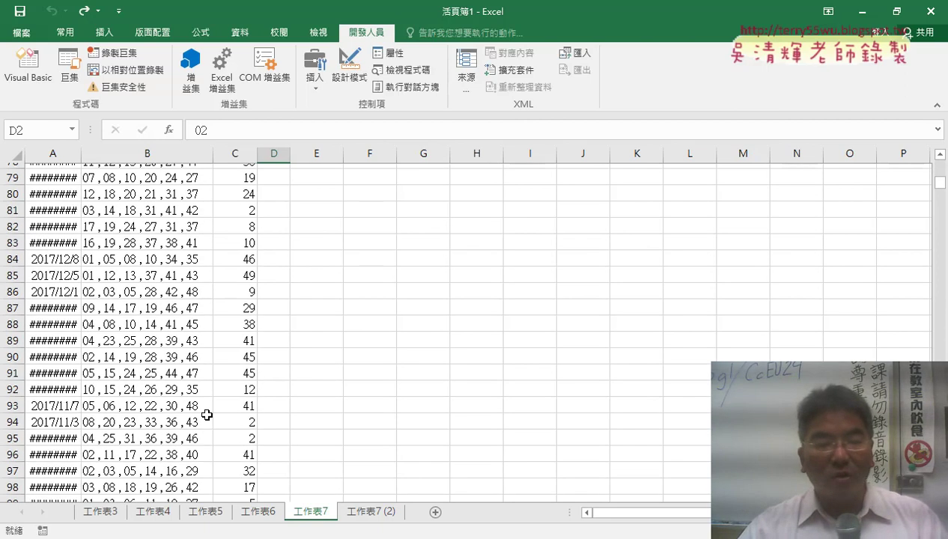
{"action": "scroll", "coordinate": [205, 412], "scroll_direction": "down", "scroll_amount": 2}
{"action": "double_click", "coordinate": [80, 156]}
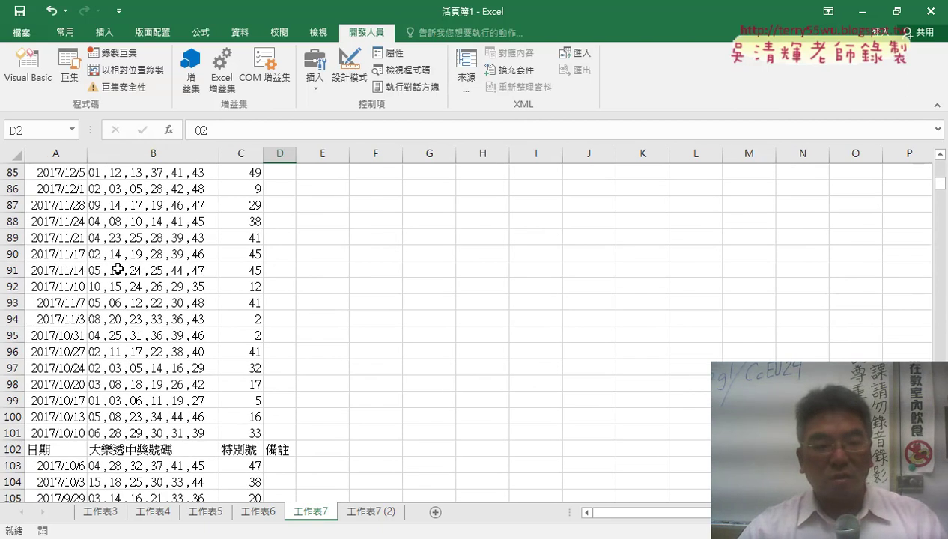
Locate the repeated 日期 header rows, such as rows 102 and 1516
{"action": "left_click", "coordinate": [44, 451]}
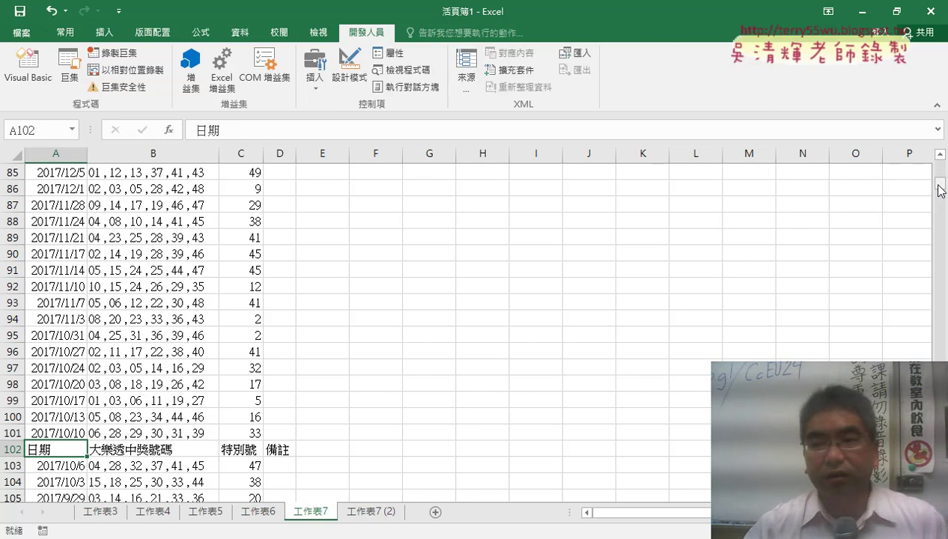
{"action": "left_click_drag", "start_coordinate": [940, 191], "coordinate": [941, 419]}
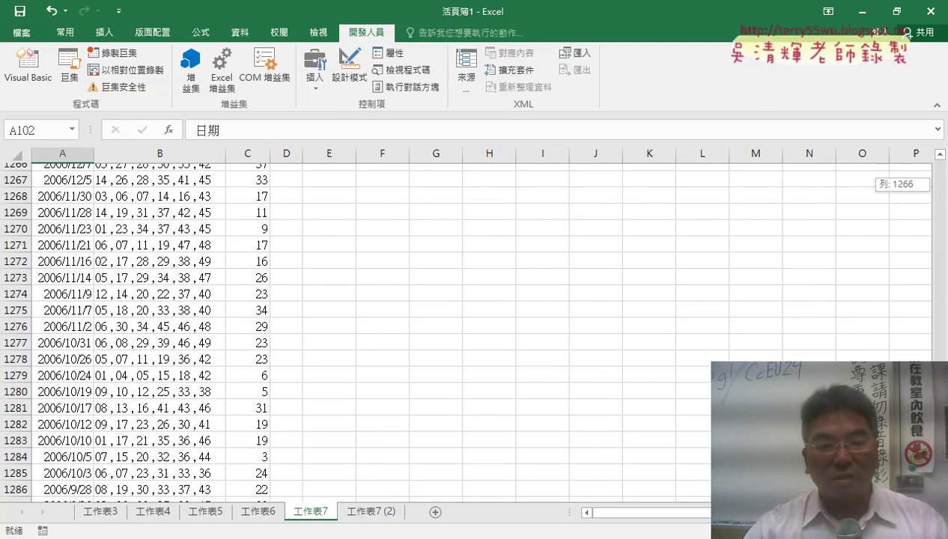
{"action": "left_click_drag", "start_coordinate": [941, 187], "coordinate": [941, 196]}
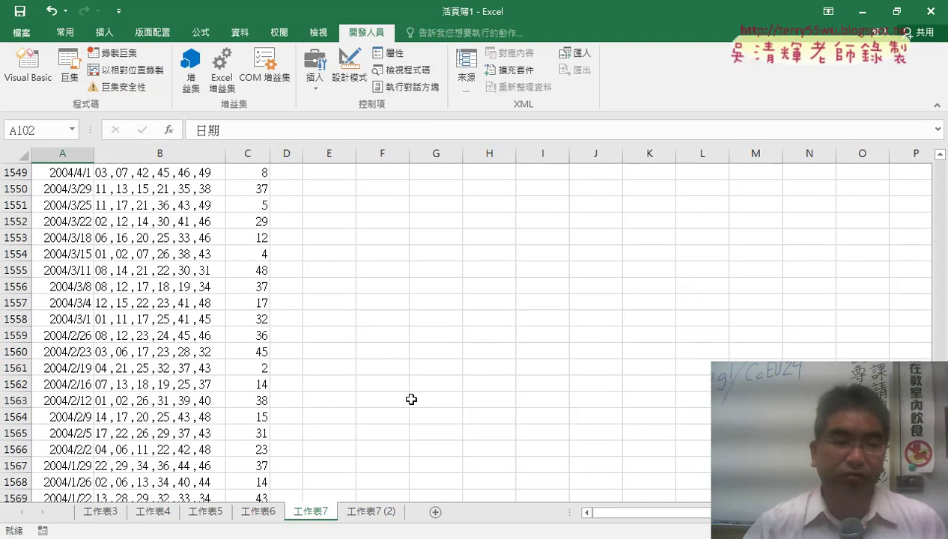
{"action": "scroll", "coordinate": [412, 399], "scroll_direction": "down", "scroll_amount": 3}
{"action": "left_click", "coordinate": [75, 430]}
{"action": "scroll", "coordinate": [75, 433], "scroll_direction": "up", "scroll_amount": 7}
{"action": "scroll", "coordinate": [75, 433], "scroll_direction": "up", "scroll_amount": 5}
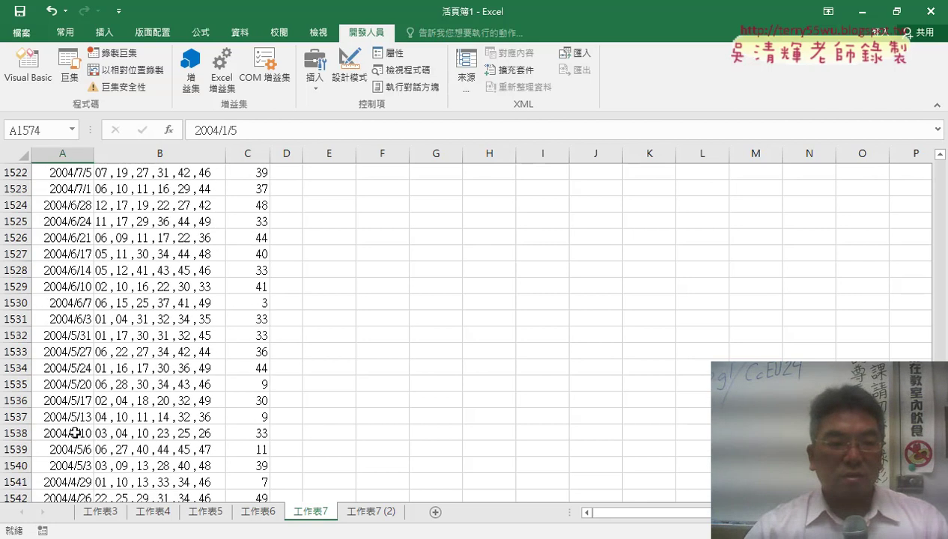
{"action": "scroll", "coordinate": [75, 433], "scroll_direction": "up", "scroll_amount": 7}
{"action": "left_click", "coordinate": [75, 417]}
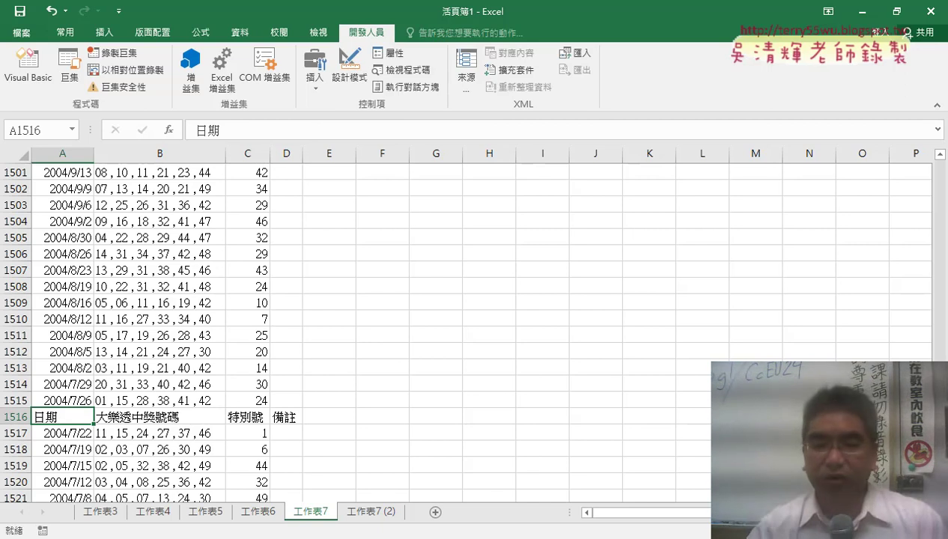
{"action": "mouse_move", "coordinate": [395, 503]}
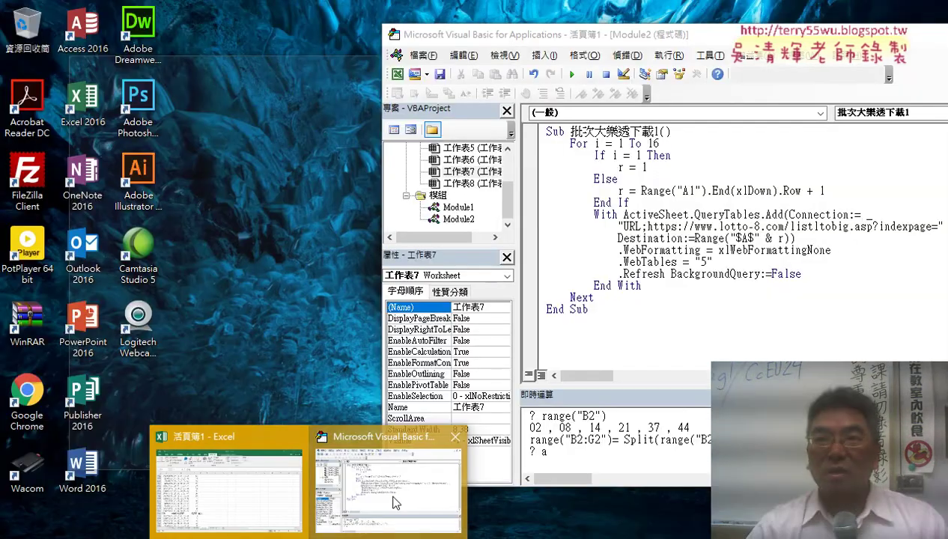
{"action": "left_click", "coordinate": [341, 500]}
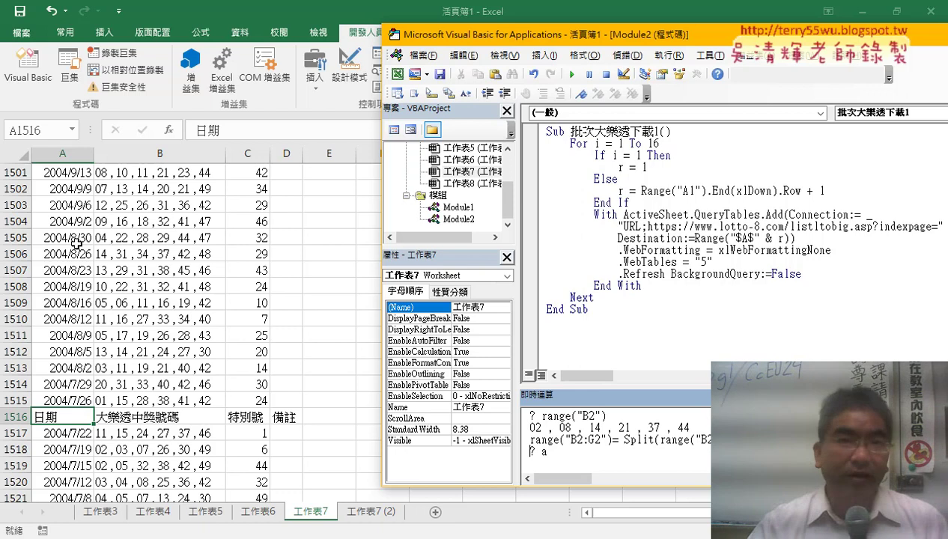
{"action": "left_click", "coordinate": [87, 313]}
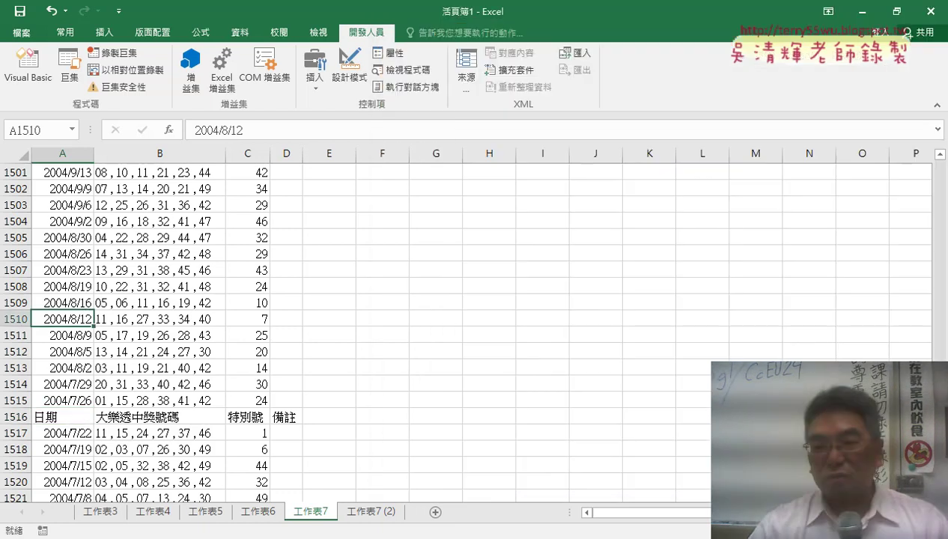
{"action": "scroll", "coordinate": [83, 300], "scroll_direction": "up", "scroll_amount": 20}
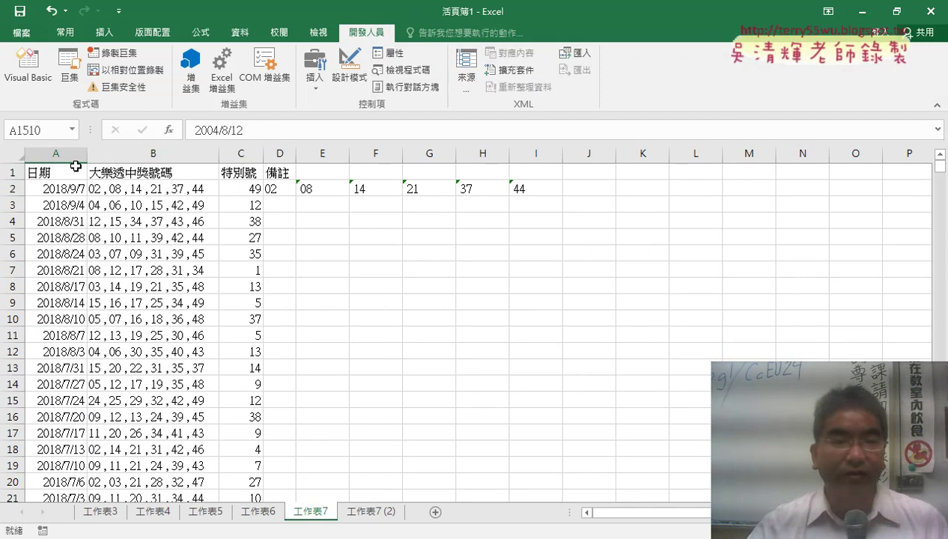
Filter column A to show only the repeated 日期 header rows
{"action": "left_click", "coordinate": [75, 166]}
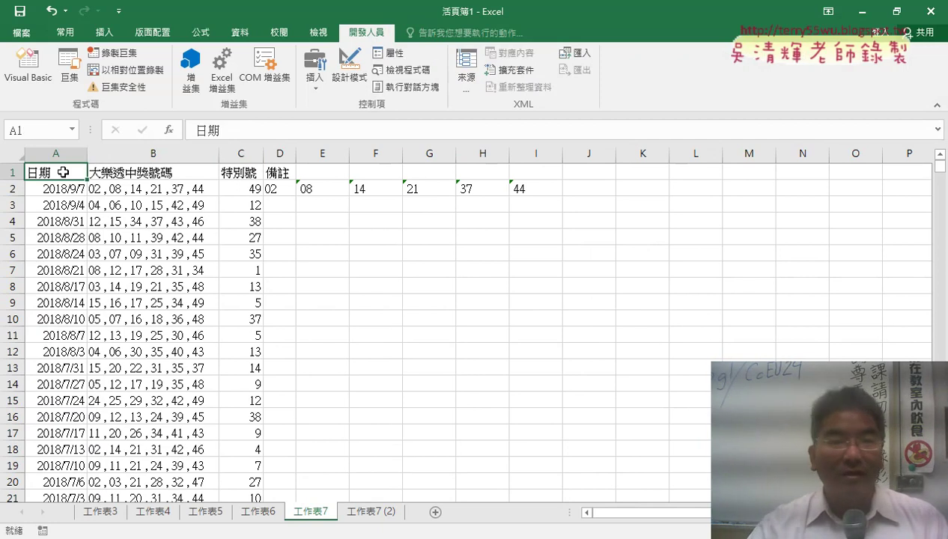
{"action": "left_click", "coordinate": [240, 33]}
{"action": "left_click", "coordinate": [458, 68]}
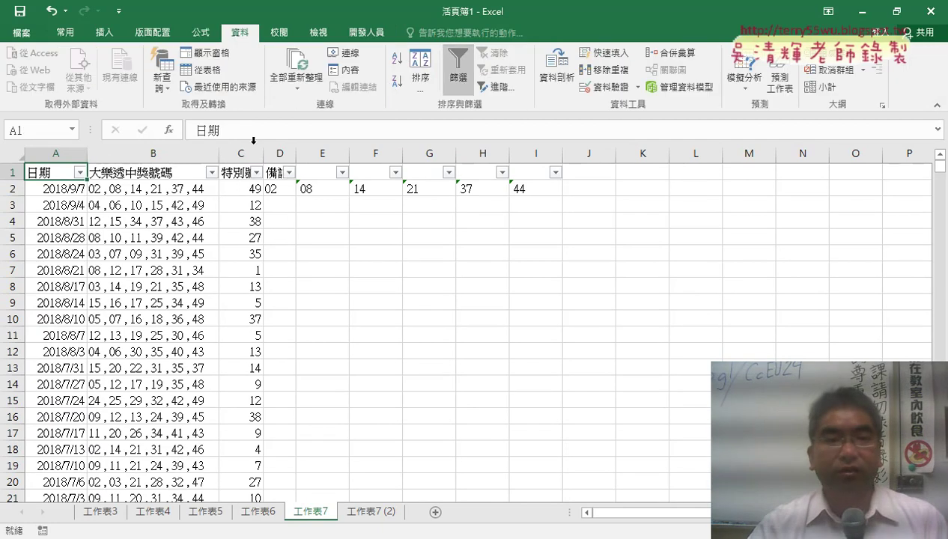
{"action": "left_click", "coordinate": [80, 173]}
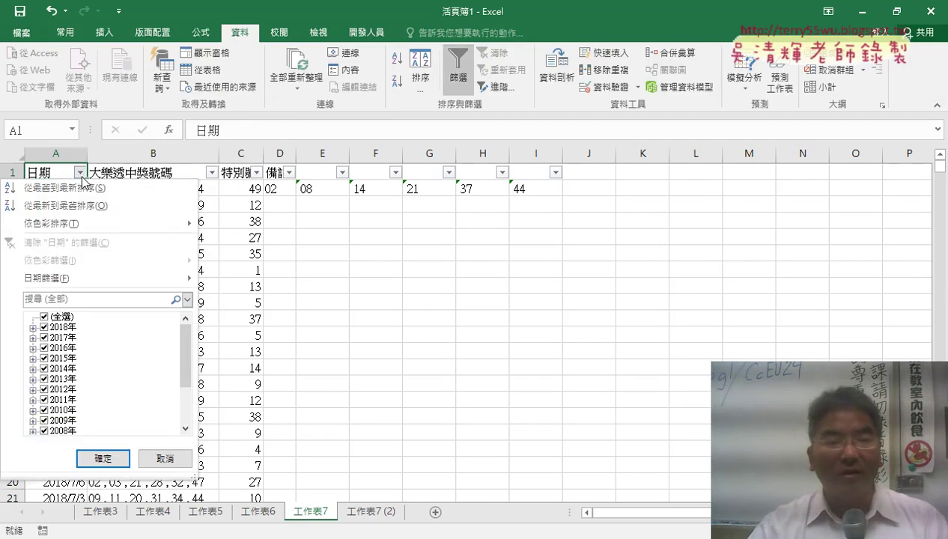
{"action": "left_click", "coordinate": [43, 317]}
{"action": "left_click_drag", "start_coordinate": [187, 352], "coordinate": [186, 391]}
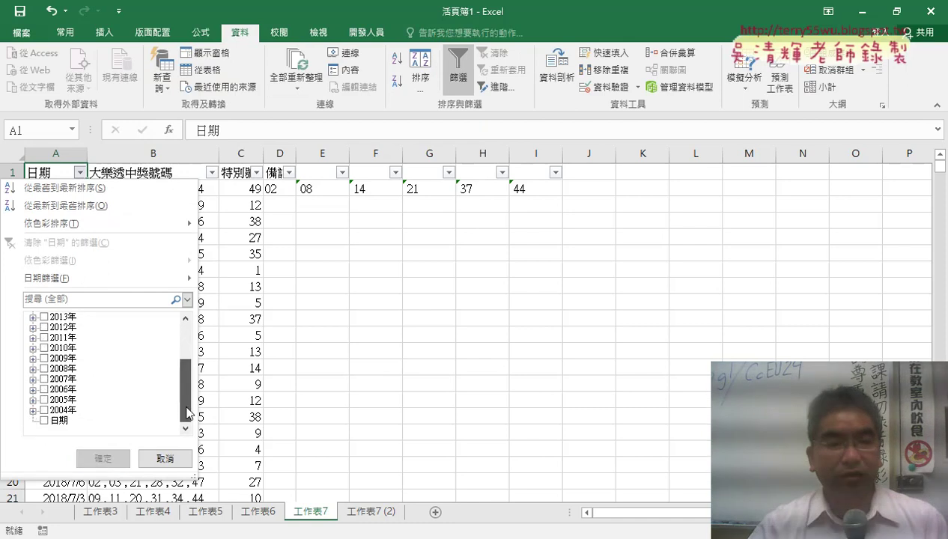
{"action": "left_click", "coordinate": [44, 421]}
{"action": "left_click", "coordinate": [90, 459]}
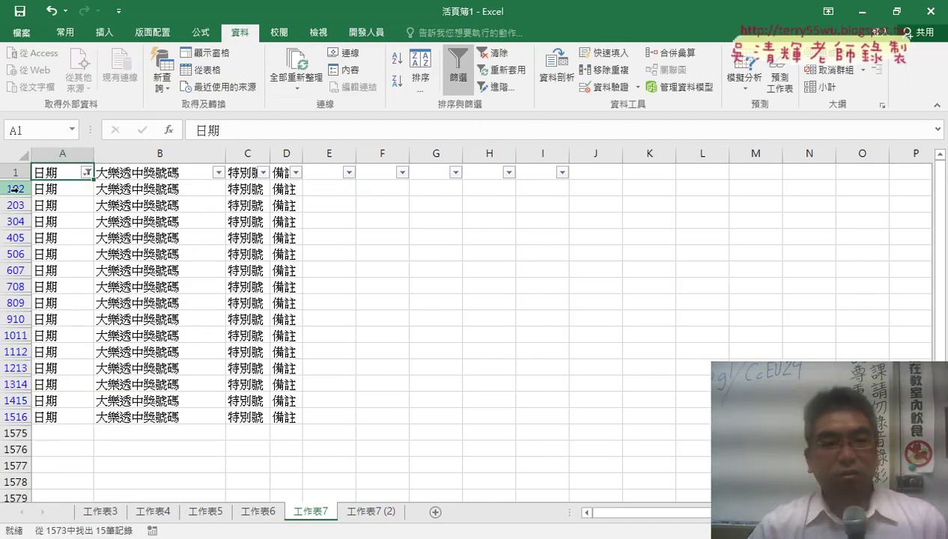
Delete the filtered header rows 102–1516 and turn the filter off
{"action": "left_click_drag", "start_coordinate": [14, 189], "coordinate": [23, 416]}
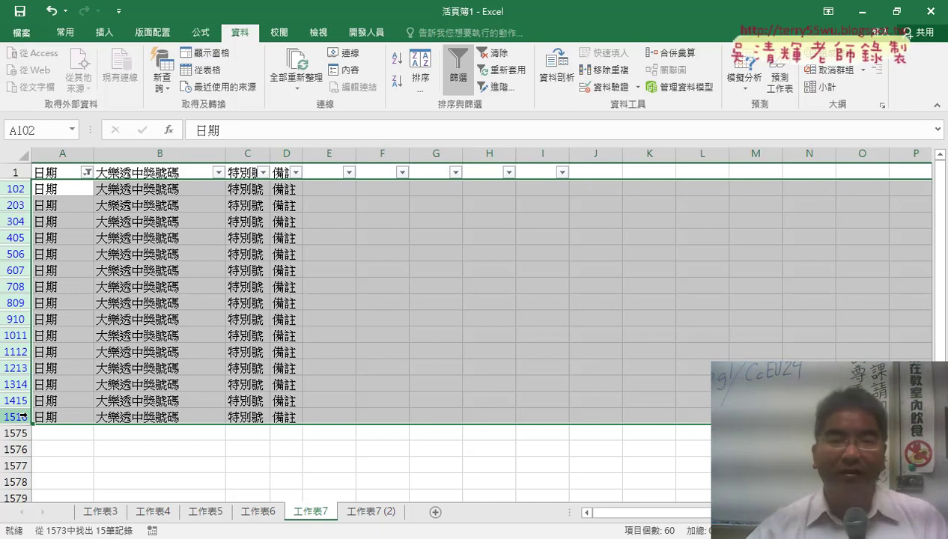
{"action": "right_click", "coordinate": [262, 255]}
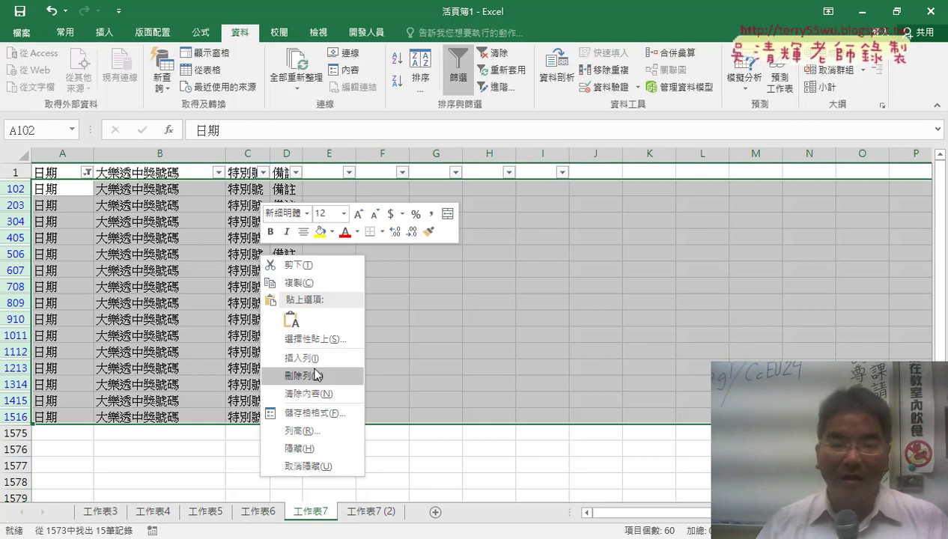
{"action": "left_click", "coordinate": [316, 375]}
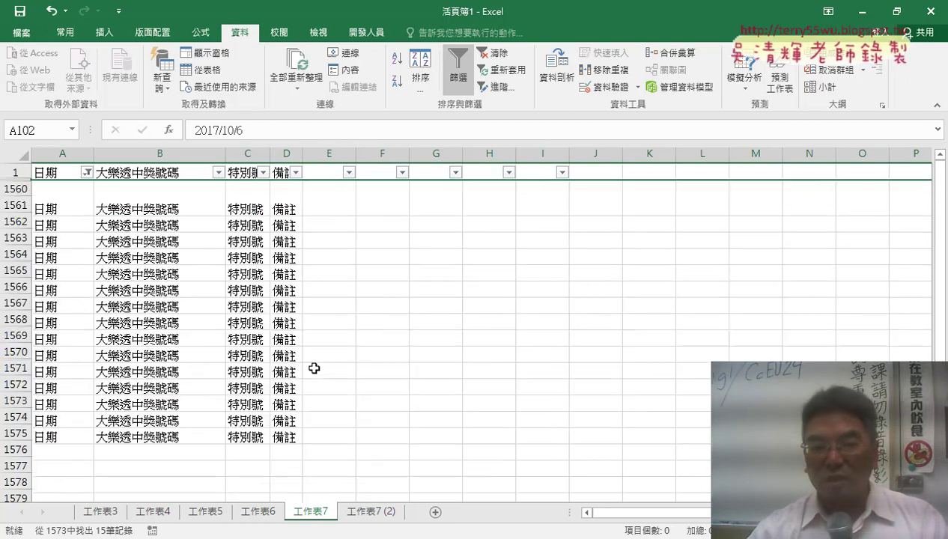
{"action": "left_click", "coordinate": [458, 72]}
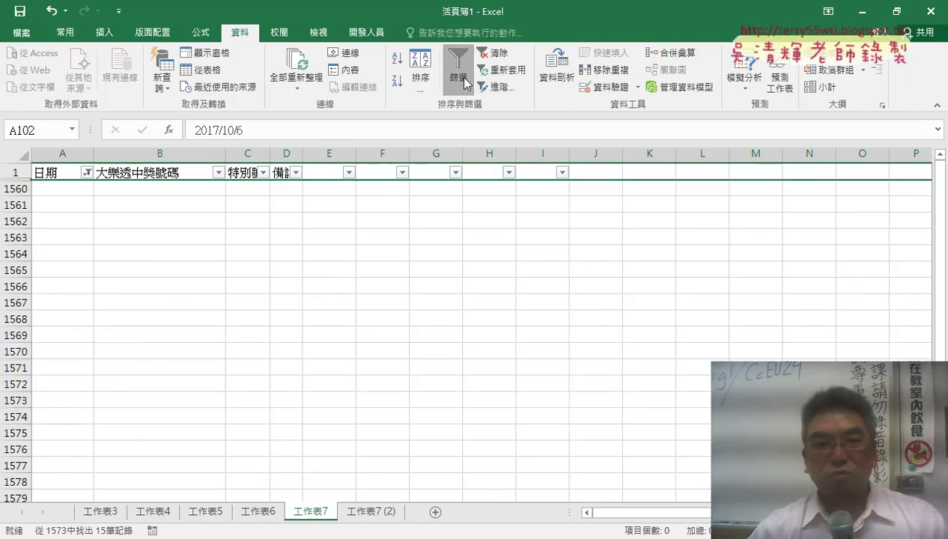
Clear the six split numbers from cells D2:I2
{"action": "left_click", "coordinate": [79, 286]}
{"action": "scroll", "coordinate": [79, 286], "scroll_direction": "down", "scroll_amount": 8}
{"action": "scroll", "coordinate": [78, 286], "scroll_direction": "down", "scroll_amount": 8}
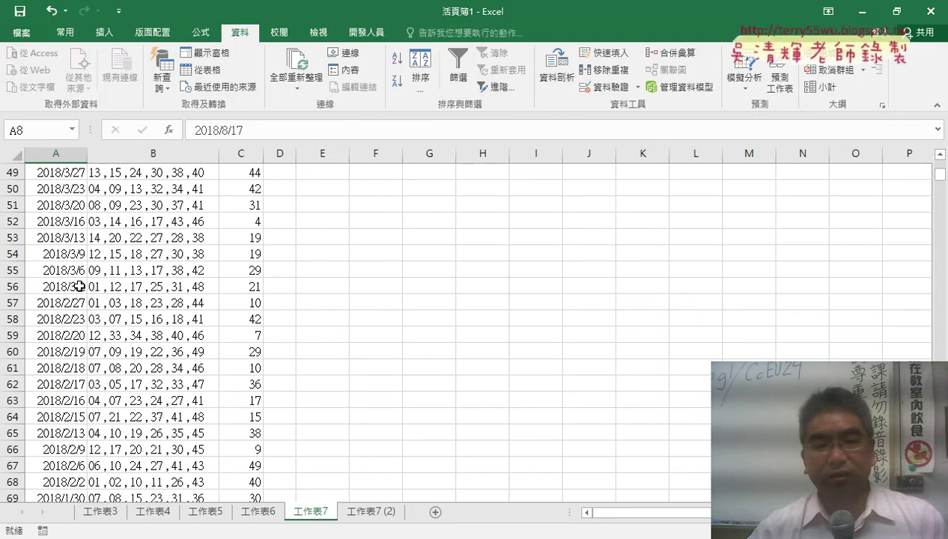
{"action": "scroll", "coordinate": [78, 287], "scroll_direction": "down", "scroll_amount": 8}
{"action": "scroll", "coordinate": [78, 286], "scroll_direction": "down", "scroll_amount": 8}
{"action": "scroll", "coordinate": [79, 287], "scroll_direction": "down", "scroll_amount": 8}
{"action": "scroll", "coordinate": [79, 287], "scroll_direction": "down", "scroll_amount": 9}
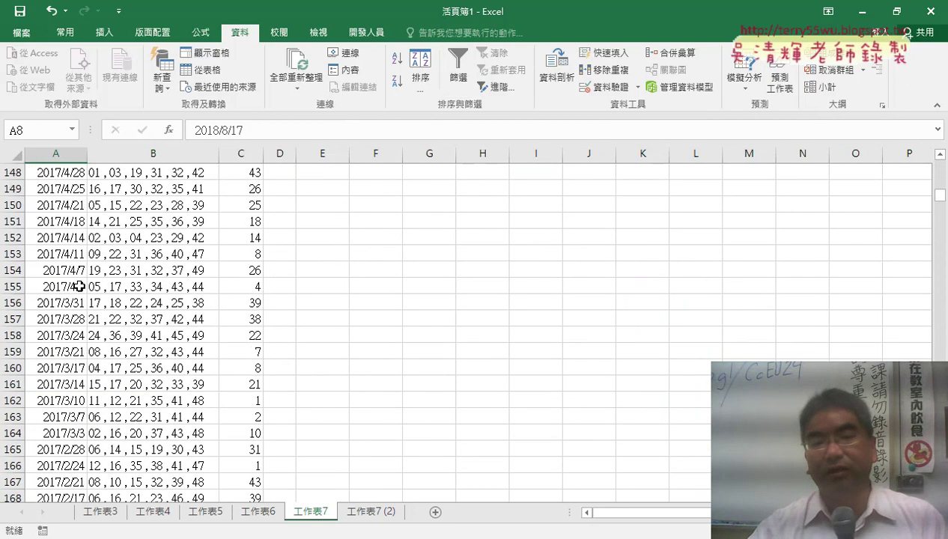
{"action": "scroll", "coordinate": [79, 286], "scroll_direction": "down", "scroll_amount": 8}
{"action": "scroll", "coordinate": [79, 286], "scroll_direction": "down", "scroll_amount": 8}
{"action": "scroll", "coordinate": [78, 287], "scroll_direction": "down", "scroll_amount": 8}
{"action": "scroll", "coordinate": [79, 286], "scroll_direction": "down", "scroll_amount": 4}
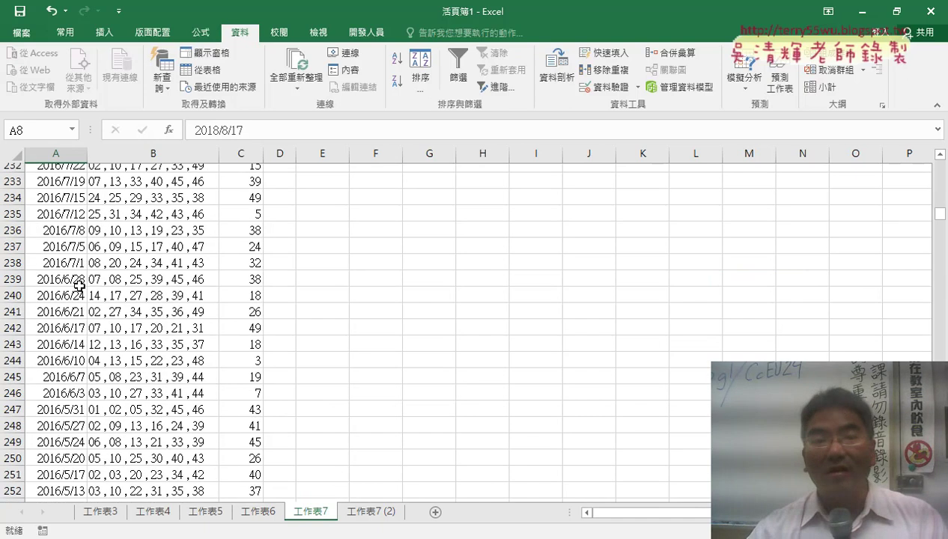
{"action": "scroll", "coordinate": [79, 286], "scroll_direction": "down", "scroll_amount": 12}
{"action": "scroll", "coordinate": [79, 286], "scroll_direction": "down", "scroll_amount": 6}
{"action": "scroll", "coordinate": [78, 286], "scroll_direction": "down", "scroll_amount": 8}
{"action": "scroll", "coordinate": [78, 286], "scroll_direction": "up", "scroll_amount": 2}
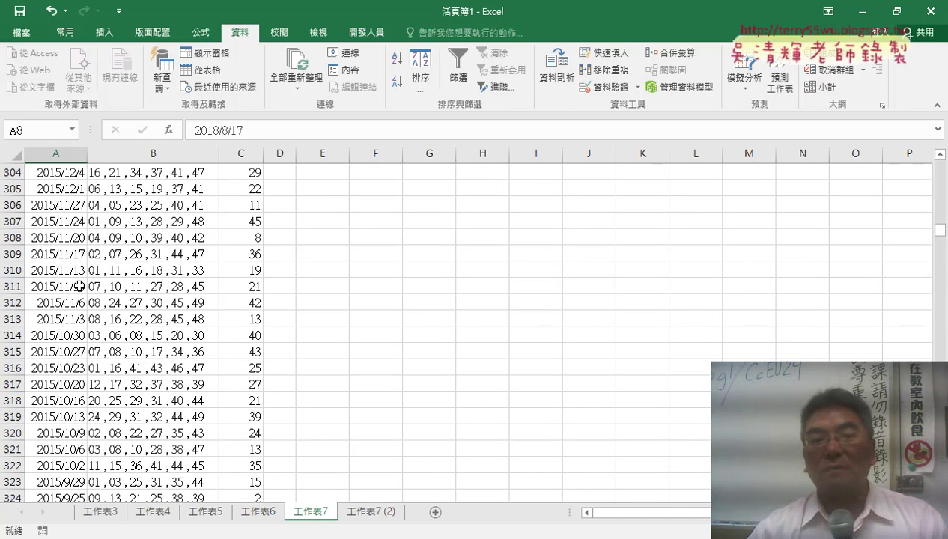
{"action": "scroll", "coordinate": [79, 286], "scroll_direction": "up", "scroll_amount": 2}
{"action": "left_click_drag", "start_coordinate": [940, 226], "coordinate": [940, 163]}
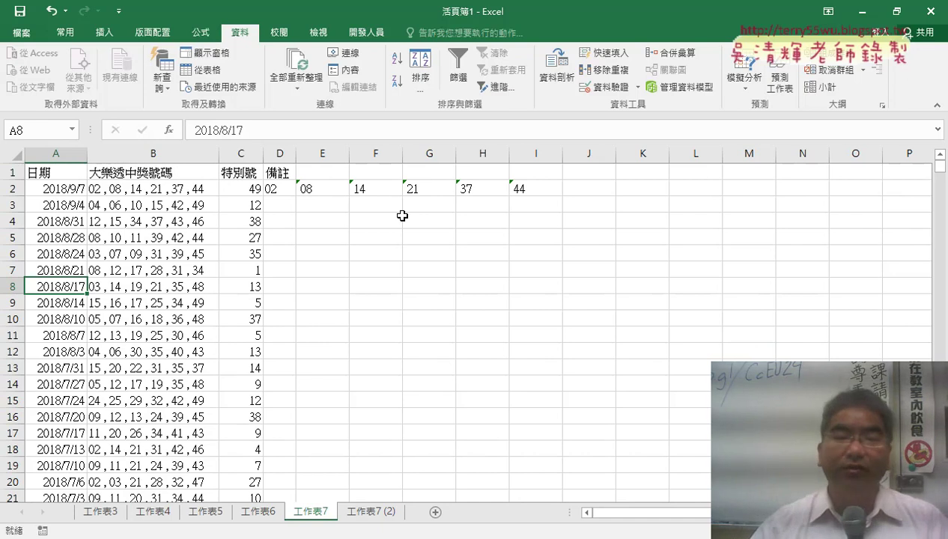
{"action": "left_click_drag", "start_coordinate": [277, 188], "coordinate": [326, 188]}
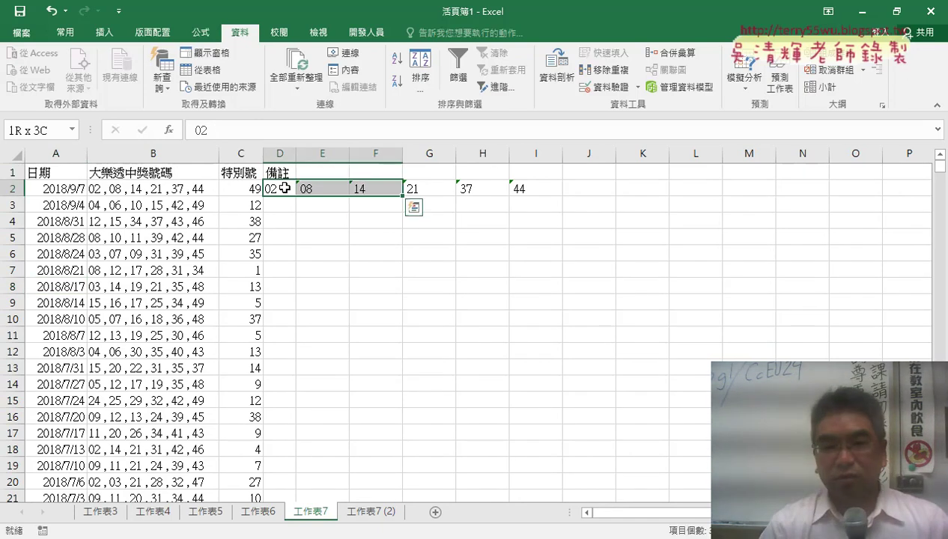
{"action": "left_click_drag", "start_coordinate": [285, 188], "coordinate": [535, 188]}
{"action": "key", "text": "Delete"}
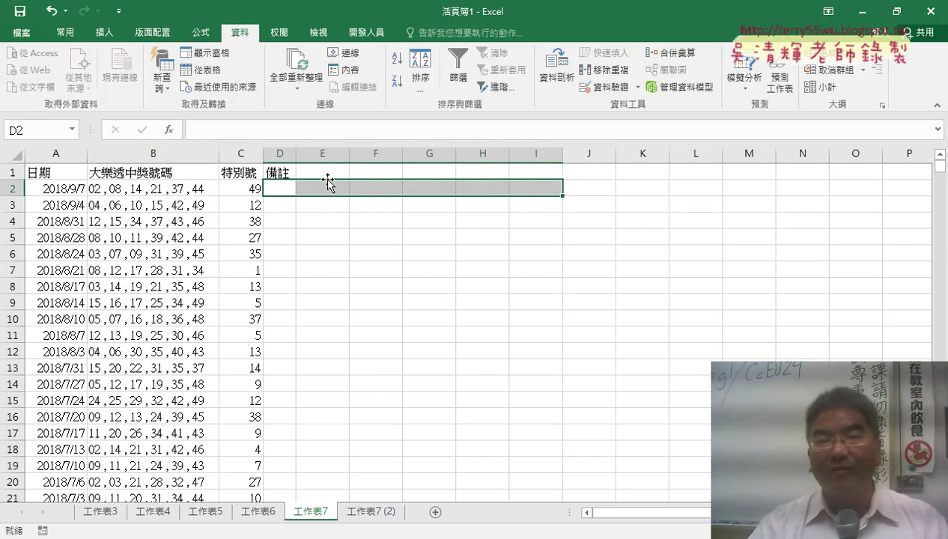
Fill header cells D1 through I1 with the series 1 to 6
{"action": "left_click", "coordinate": [147, 192]}
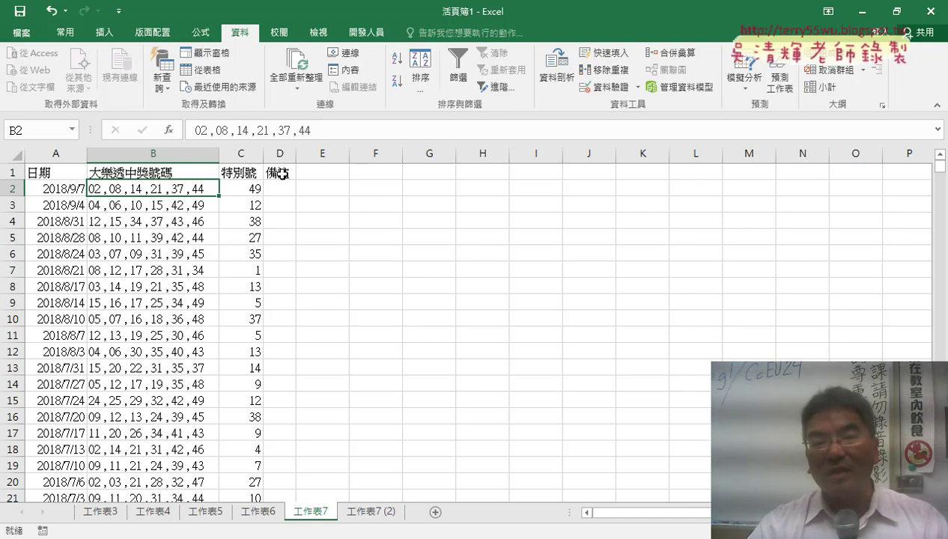
{"action": "left_click", "coordinate": [282, 173]}
{"action": "type", "text": "1"}
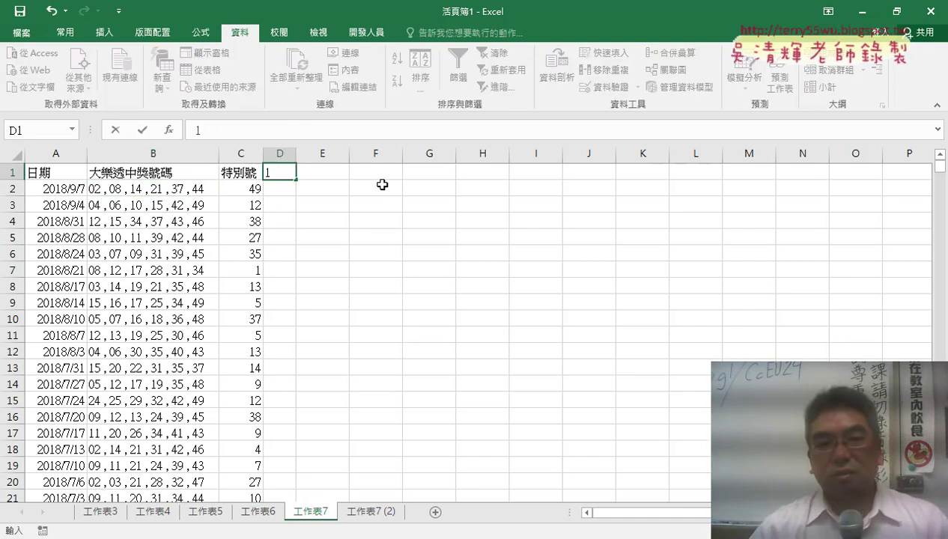
{"action": "mouse_move", "coordinate": [295, 179]}
{"action": "left_mouse_down"}
{"action": "mouse_move", "coordinate": [499, 186]}
{"action": "mouse_move", "coordinate": [556, 175]}
{"action": "left_mouse_up"}
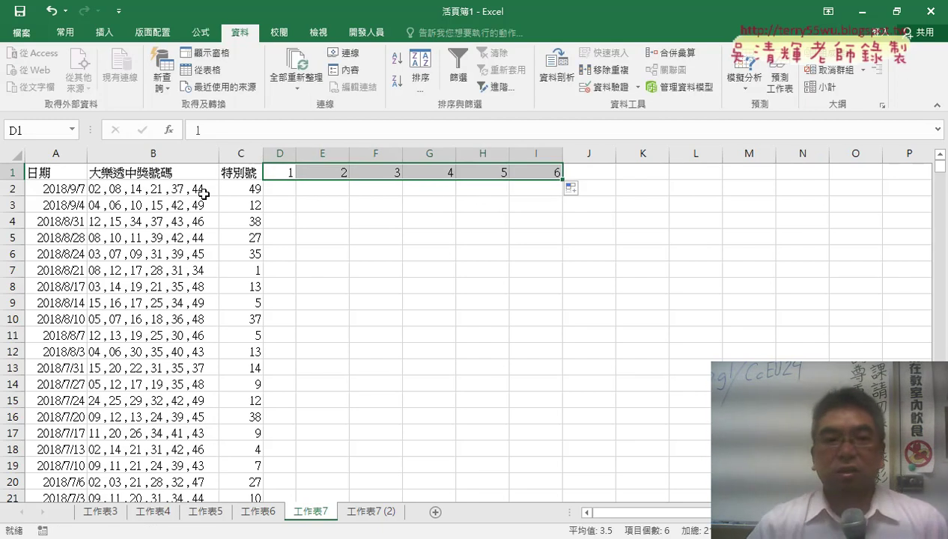
{"action": "left_click", "coordinate": [149, 192]}
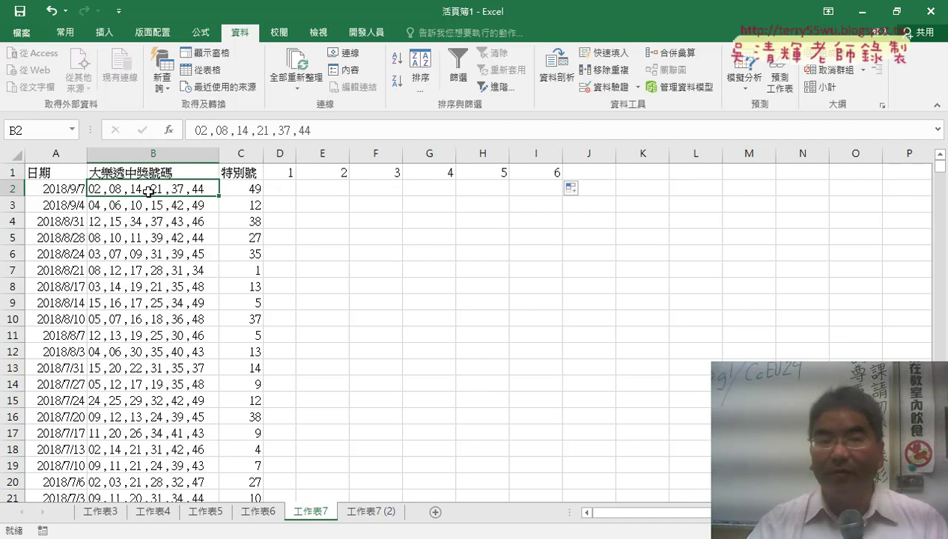
{"action": "mouse_move", "coordinate": [284, 188]}
{"action": "left_mouse_down"}
{"action": "mouse_move", "coordinate": [541, 197]}
{"action": "mouse_move", "coordinate": [552, 188]}
{"action": "left_mouse_up"}
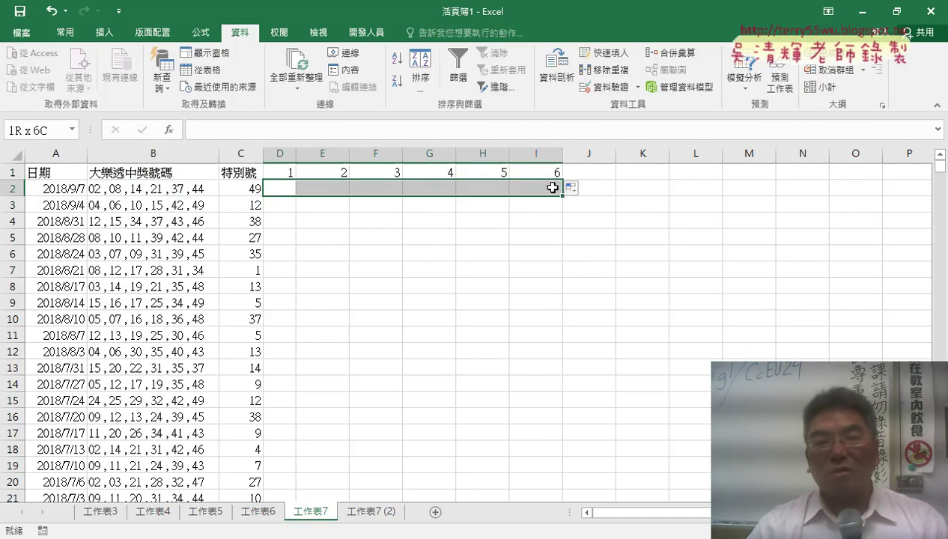
{"action": "left_click", "coordinate": [173, 150]}
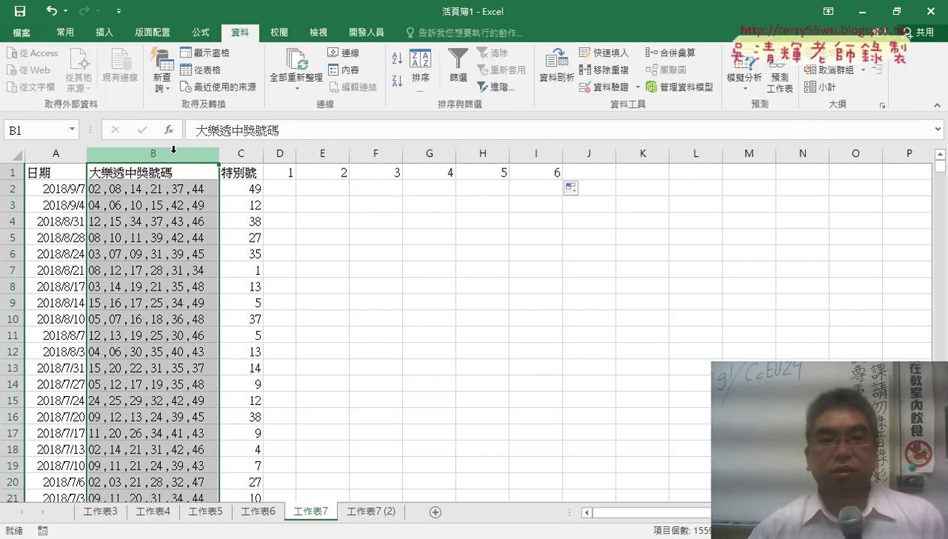
Select the lottery number strings from B2 down to the last entry
{"action": "left_click", "coordinate": [184, 190]}
{"action": "left_click_drag", "start_coordinate": [281, 173], "coordinate": [536, 172]}
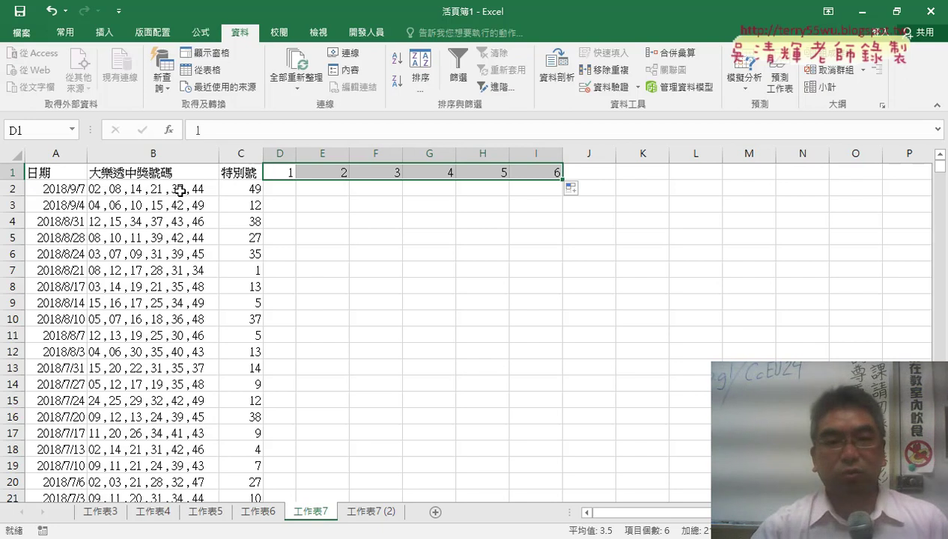
{"action": "left_click", "coordinate": [180, 191]}
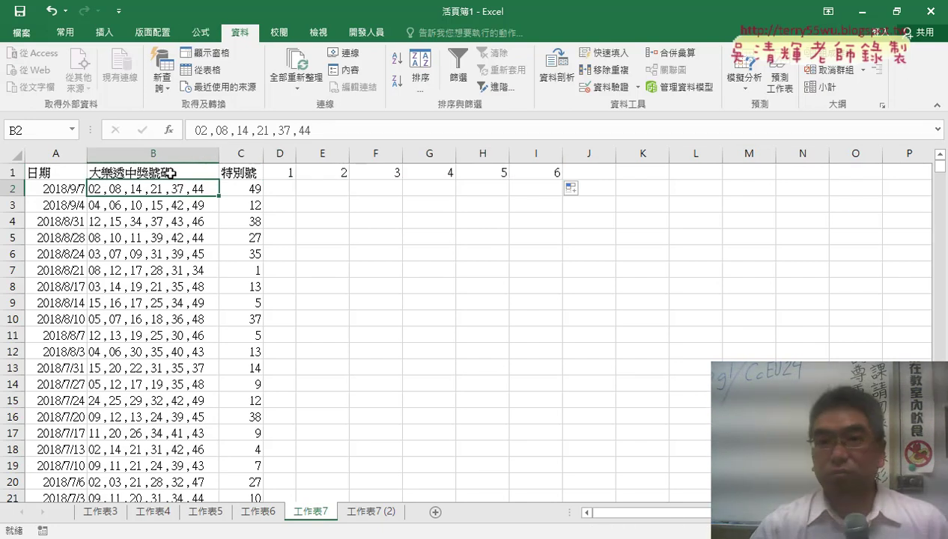
{"action": "left_click", "coordinate": [154, 154]}
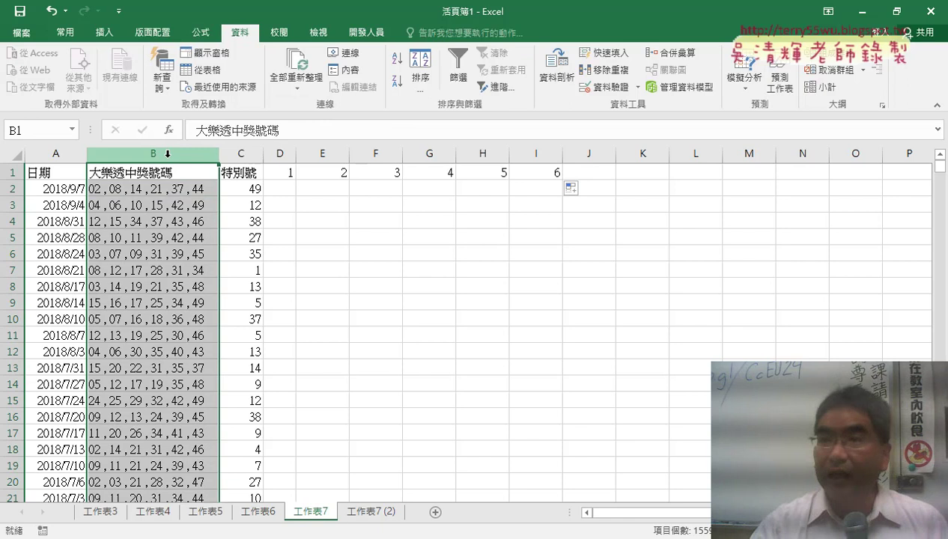
{"action": "left_click", "coordinate": [164, 190]}
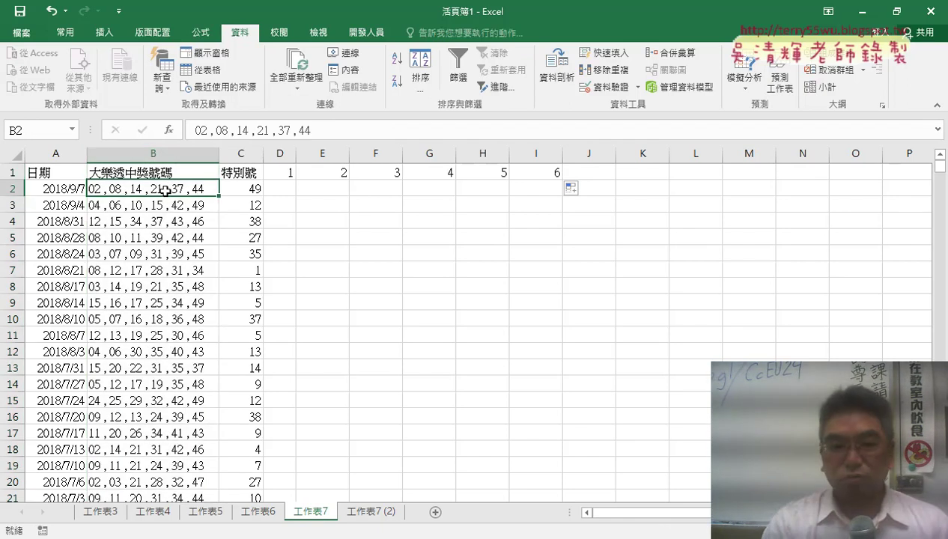
{"action": "key", "text": "ctrl+shift+Down"}
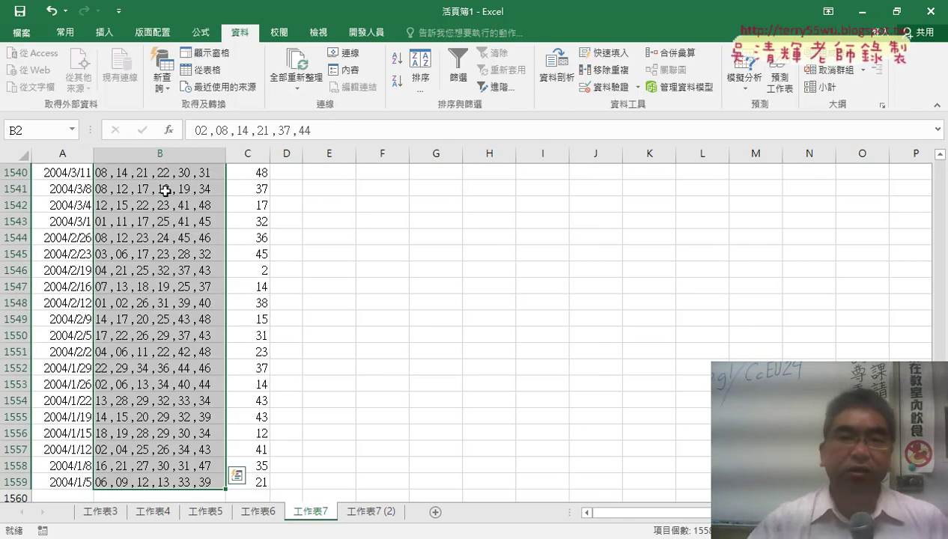
Run Text to Columns, delimited by comma, with destination $D$2
{"action": "left_click", "coordinate": [562, 81]}
{"action": "left_click_drag", "start_coordinate": [397, 96], "coordinate": [556, 96]}
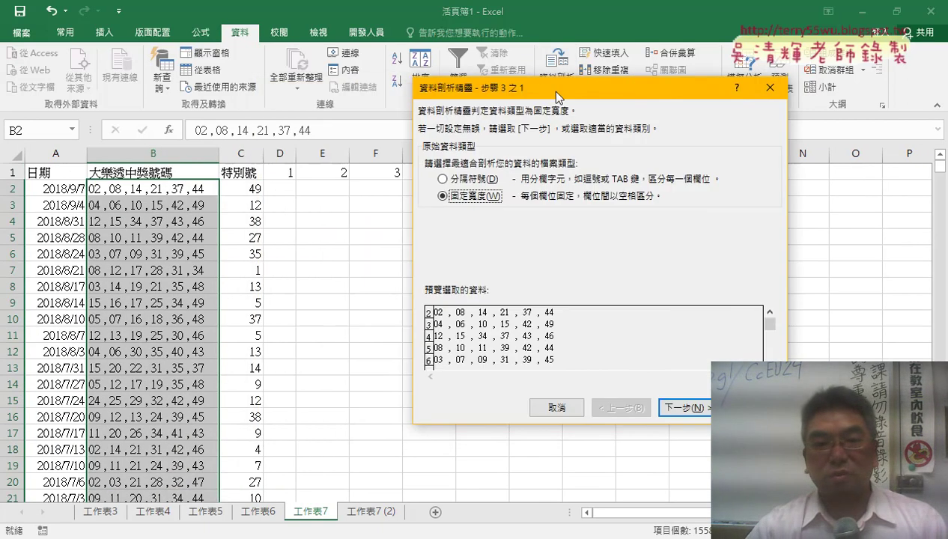
{"action": "left_click", "coordinate": [486, 186]}
{"action": "left_click", "coordinate": [679, 409]}
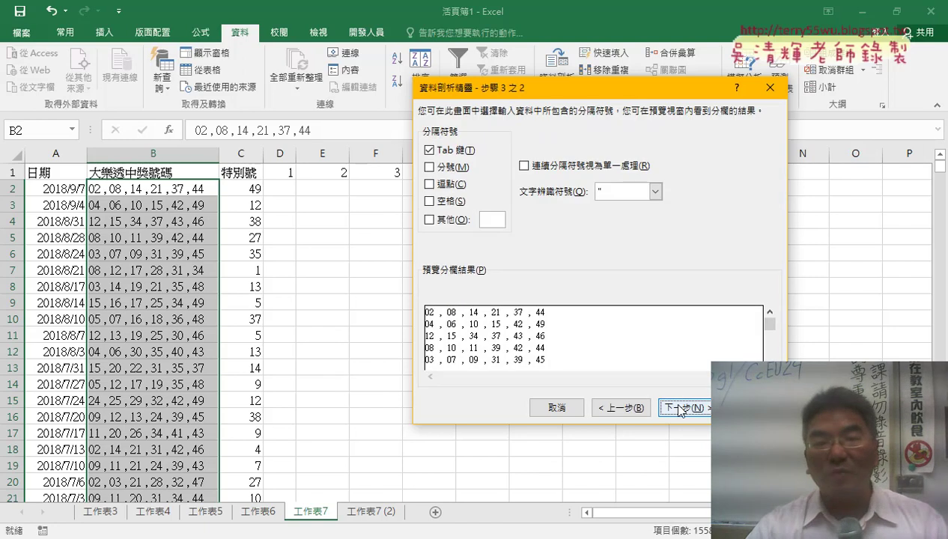
{"action": "left_click", "coordinate": [448, 186]}
{"action": "left_click", "coordinate": [439, 152]}
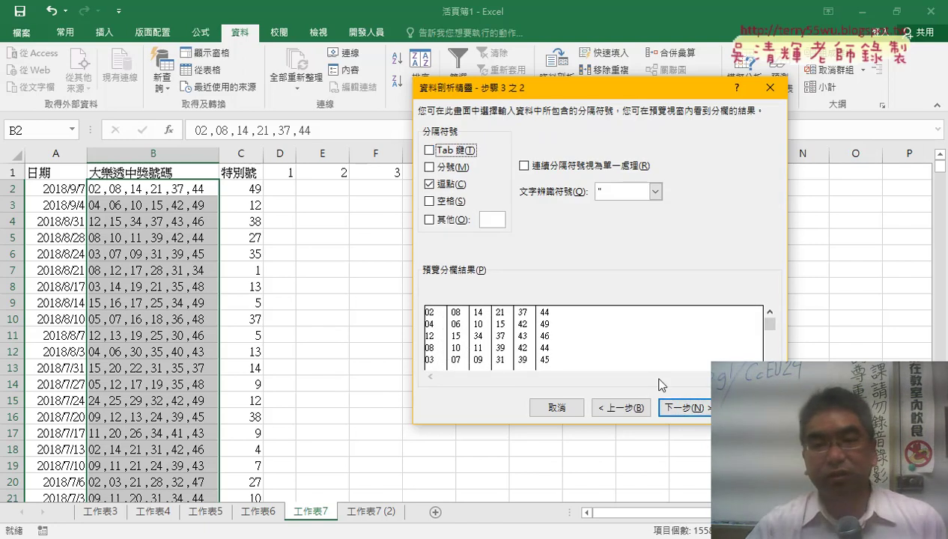
{"action": "left_click", "coordinate": [680, 407]}
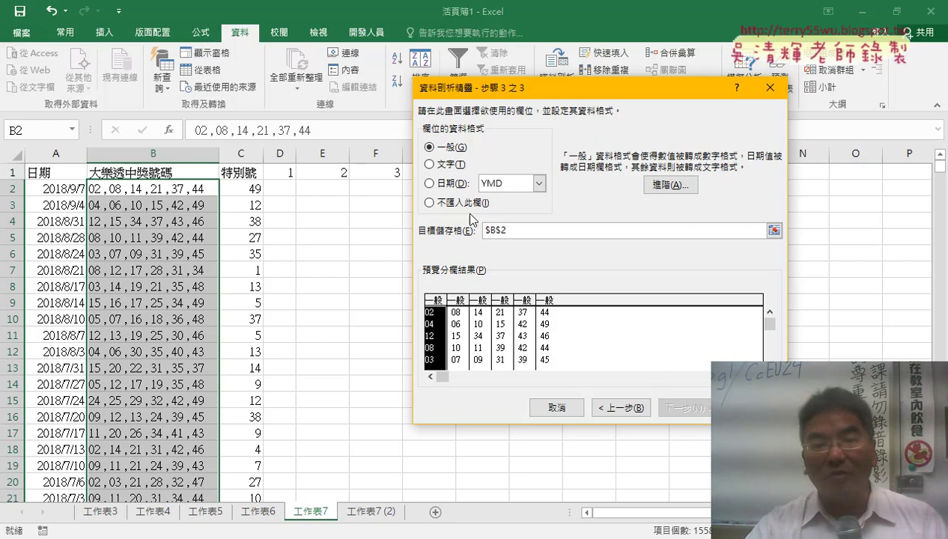
{"action": "left_click_drag", "start_coordinate": [527, 231], "coordinate": [485, 230]}
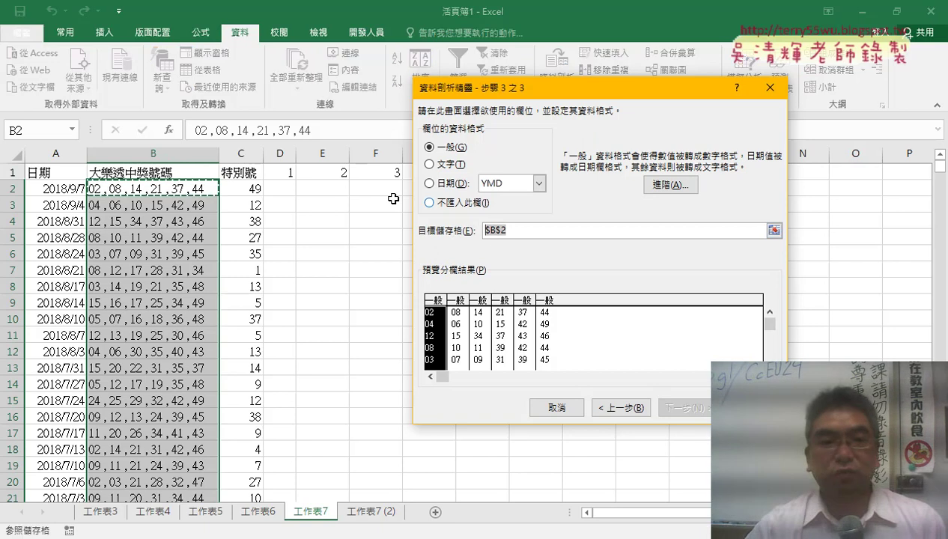
{"action": "left_click", "coordinate": [284, 190]}
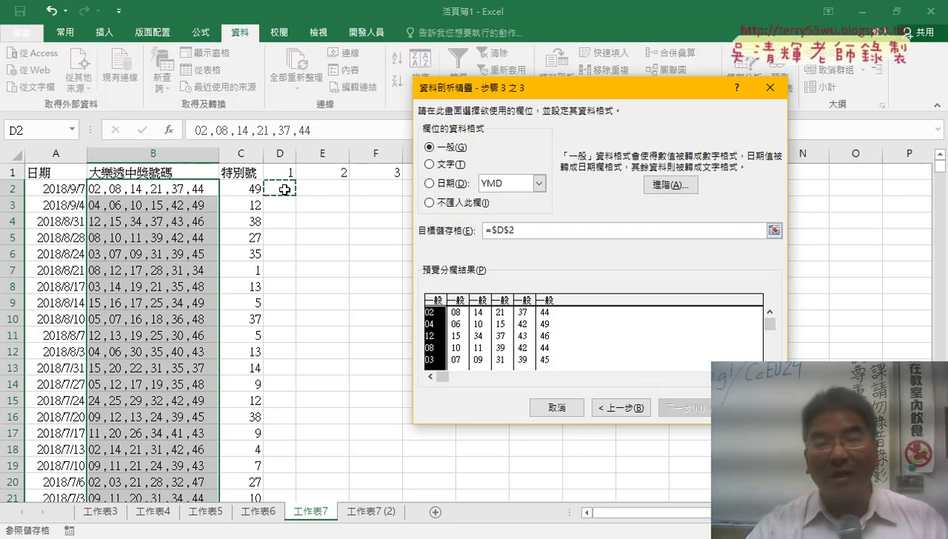
{"action": "key", "text": "Tab"}
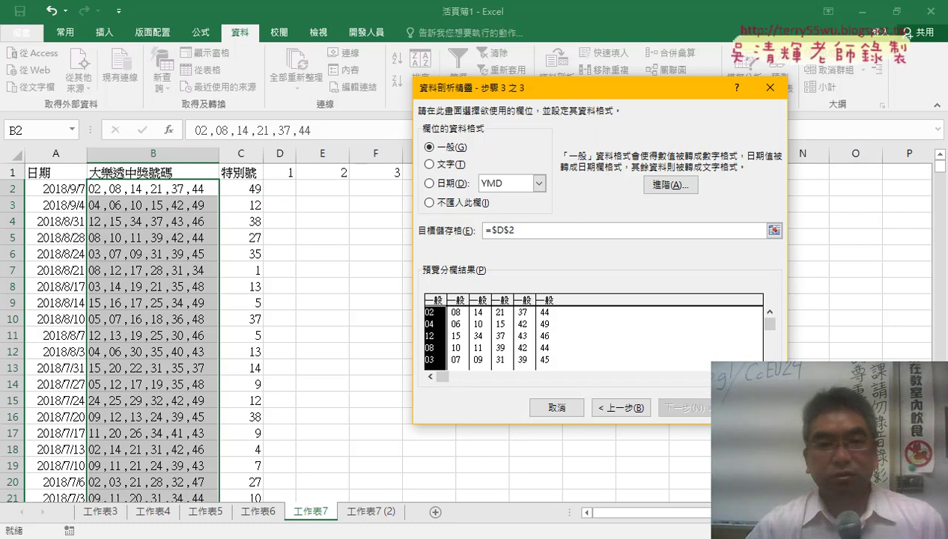
{"action": "key", "text": "Return"}
Delete the original combined-numbers column B
{"action": "left_click", "coordinate": [180, 155]}
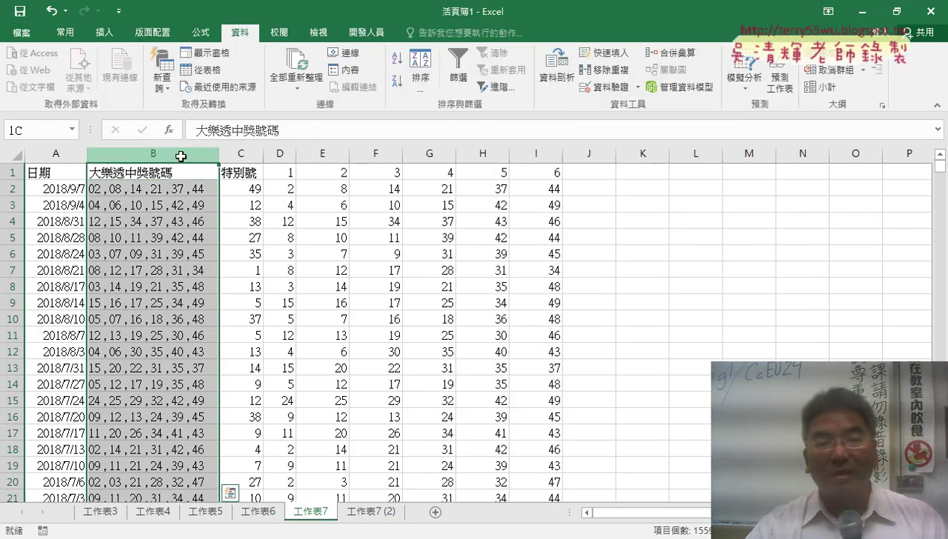
{"action": "right_click", "coordinate": [189, 235]}
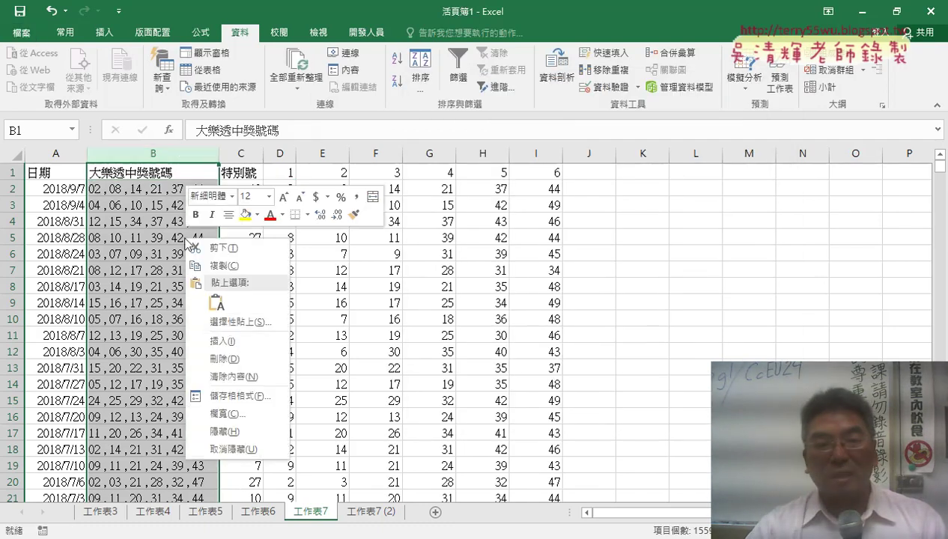
{"action": "left_click", "coordinate": [229, 359]}
AutoFit columns A–H to their contents, then bring up the Google Docs notes
{"action": "left_click_drag", "start_coordinate": [56, 155], "coordinate": [402, 155]}
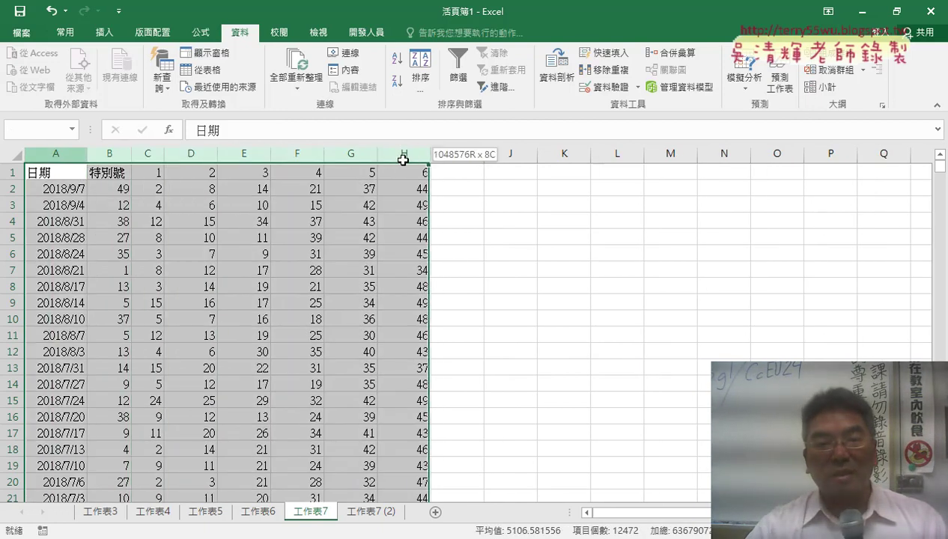
{"action": "double_click", "coordinate": [375, 159]}
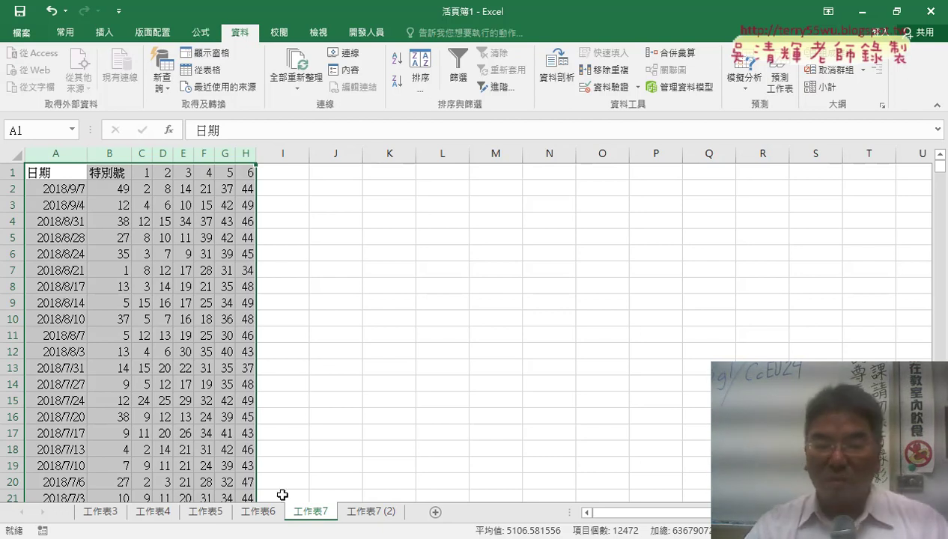
{"action": "left_click", "coordinate": [253, 502]}
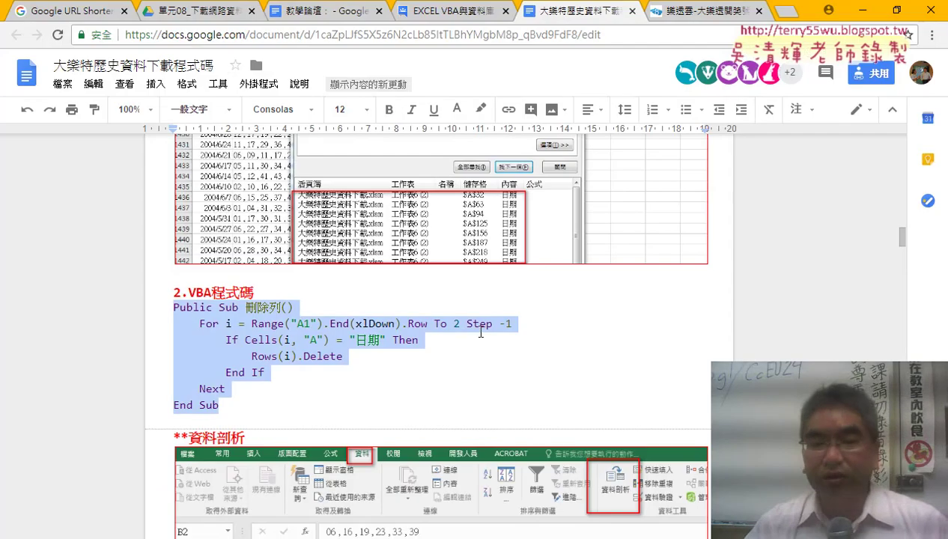
Copy the 刪除列 macro code from Public Sub to End Sub and return to the VBA editor
{"action": "left_click", "coordinate": [350, 355]}
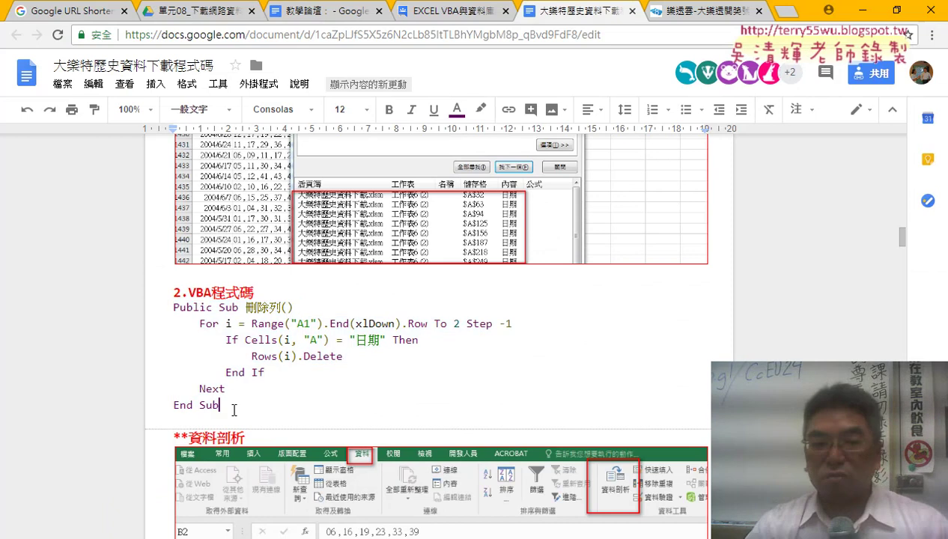
{"action": "left_click_drag", "start_coordinate": [234, 410], "coordinate": [147, 307]}
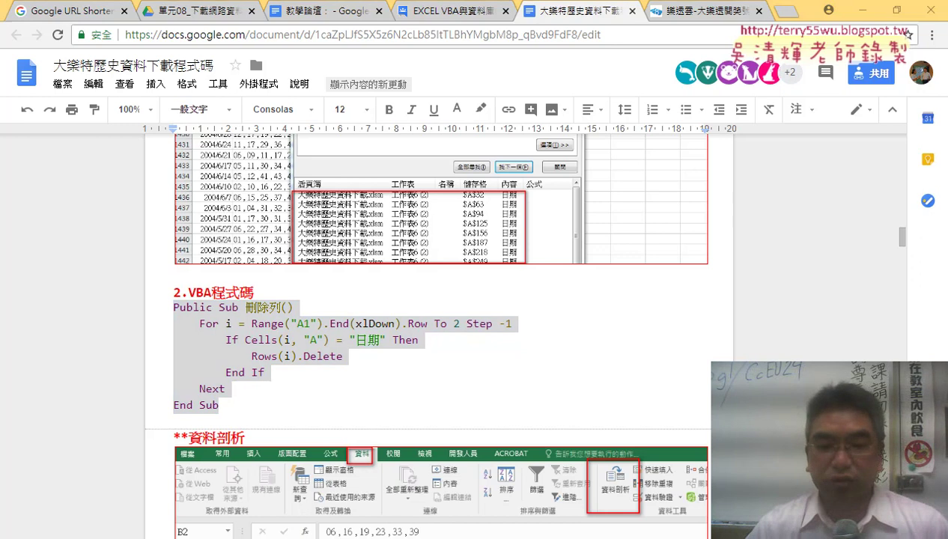
{"action": "left_click", "coordinate": [403, 427]}
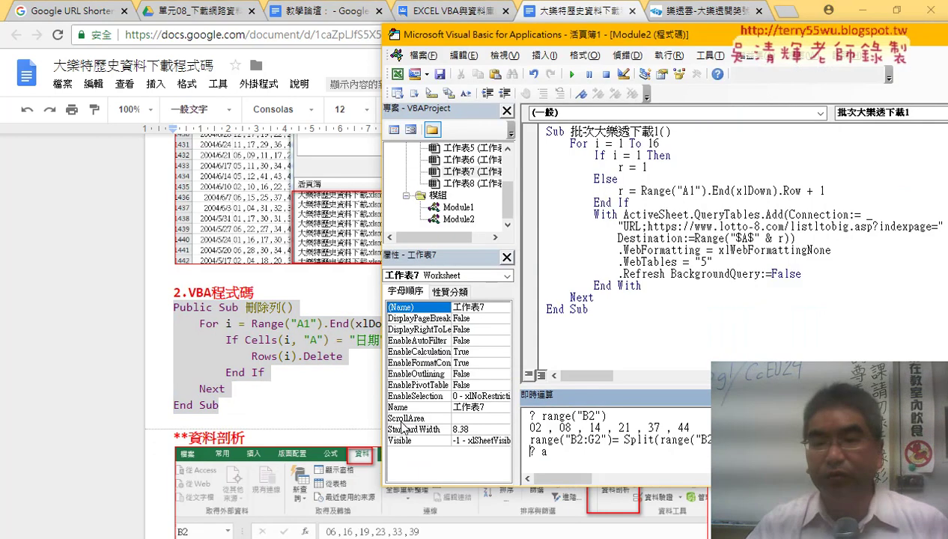
{"action": "left_click", "coordinate": [576, 337]}
{"action": "key", "text": "ctrl+v"}
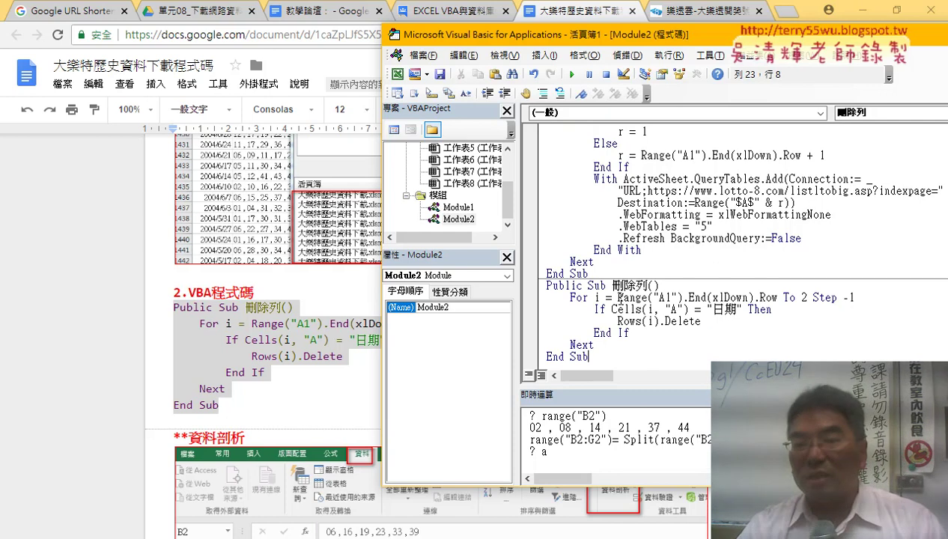
{"action": "left_click_drag", "start_coordinate": [618, 298], "coordinate": [779, 299]}
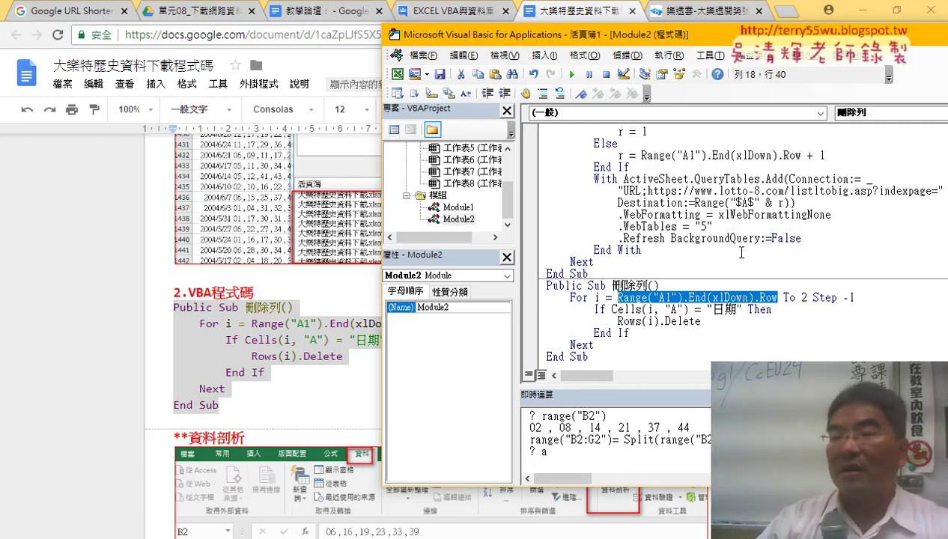
{"action": "left_click_drag", "start_coordinate": [813, 299], "coordinate": [860, 299]}
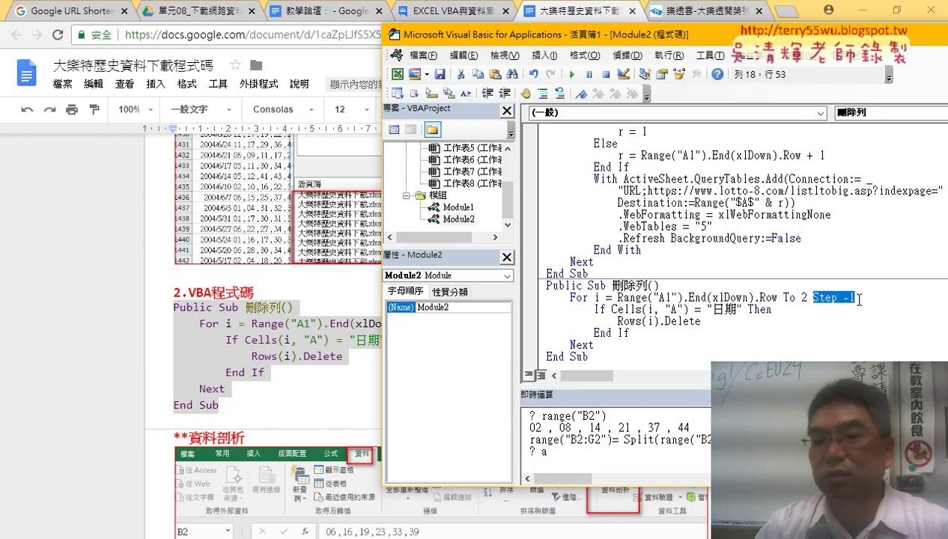
{"action": "left_click_drag", "start_coordinate": [612, 310], "coordinate": [741, 310]}
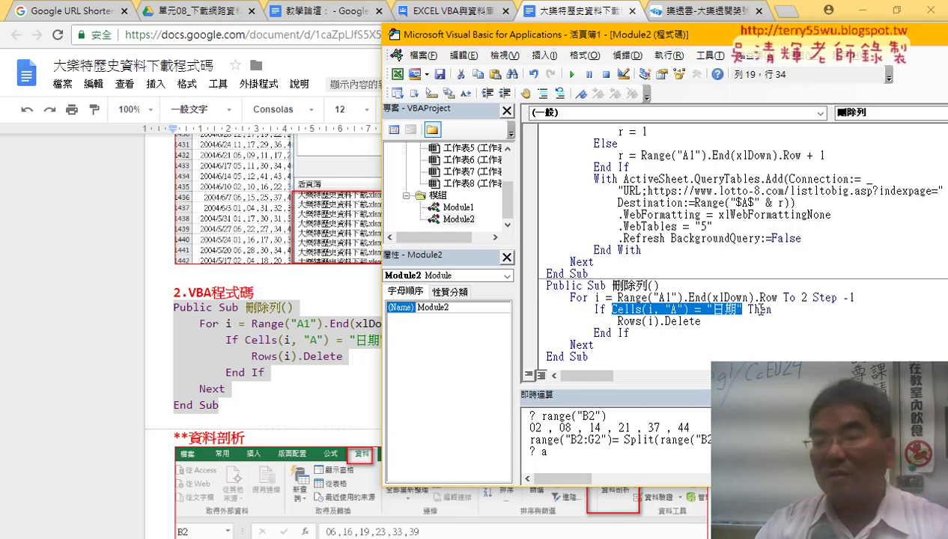
{"action": "left_click_drag", "start_coordinate": [701, 321], "coordinate": [613, 320]}
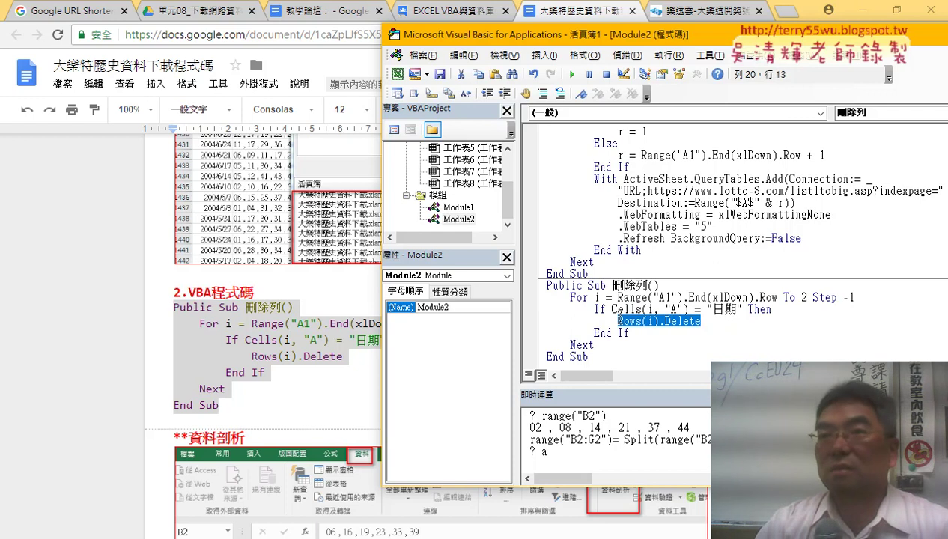
{"action": "left_click_drag", "start_coordinate": [600, 356], "coordinate": [535, 288]}
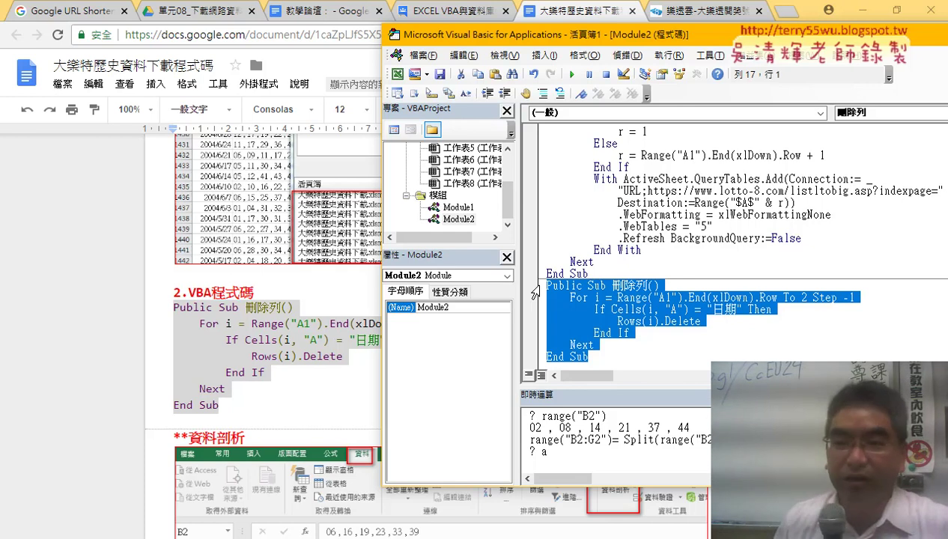
Select the Sub 資料剖析 code block under the 資料剖析 heading, then return to VBA
{"action": "left_click", "coordinate": [308, 363]}
{"action": "scroll", "coordinate": [300, 337], "scroll_direction": "down", "scroll_amount": 4}
{"action": "left_click", "coordinate": [177, 289]}
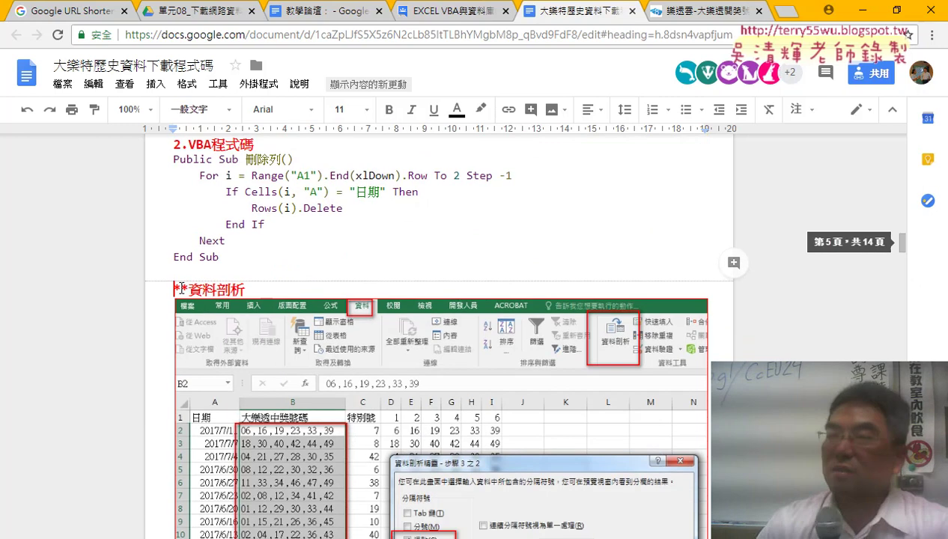
{"action": "left_click_drag", "start_coordinate": [180, 289], "coordinate": [266, 290]}
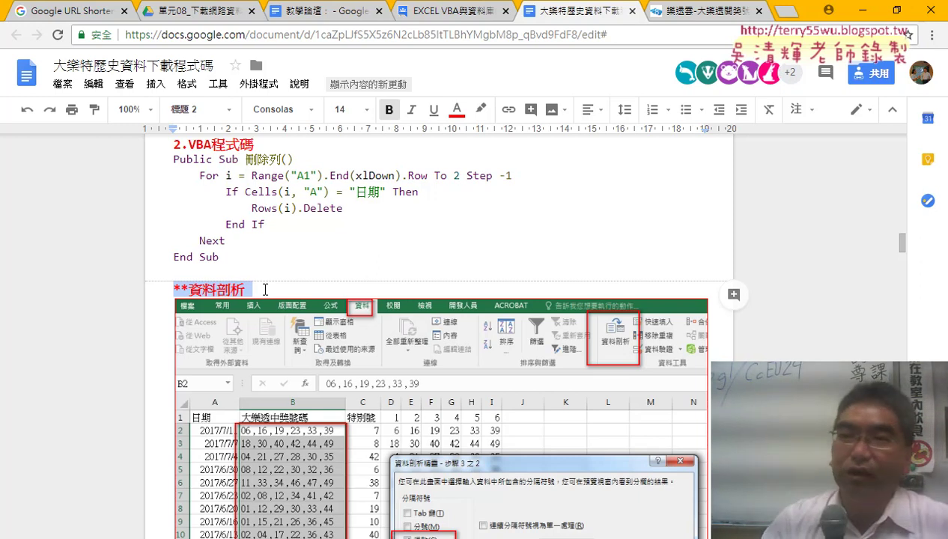
{"action": "scroll", "coordinate": [265, 289], "scroll_direction": "down", "scroll_amount": 5}
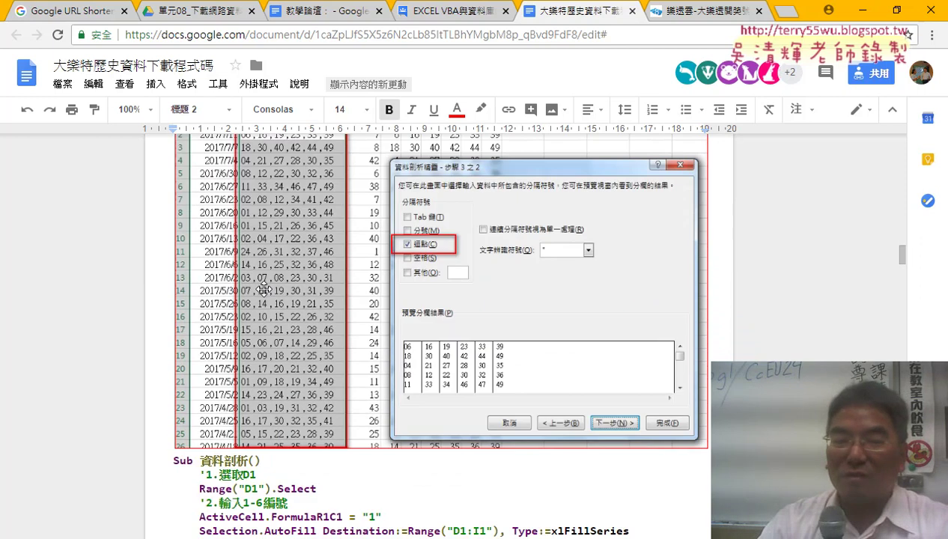
{"action": "scroll", "coordinate": [265, 290], "scroll_direction": "down", "scroll_amount": 4}
{"action": "scroll", "coordinate": [289, 259], "scroll_direction": "down", "scroll_amount": 1}
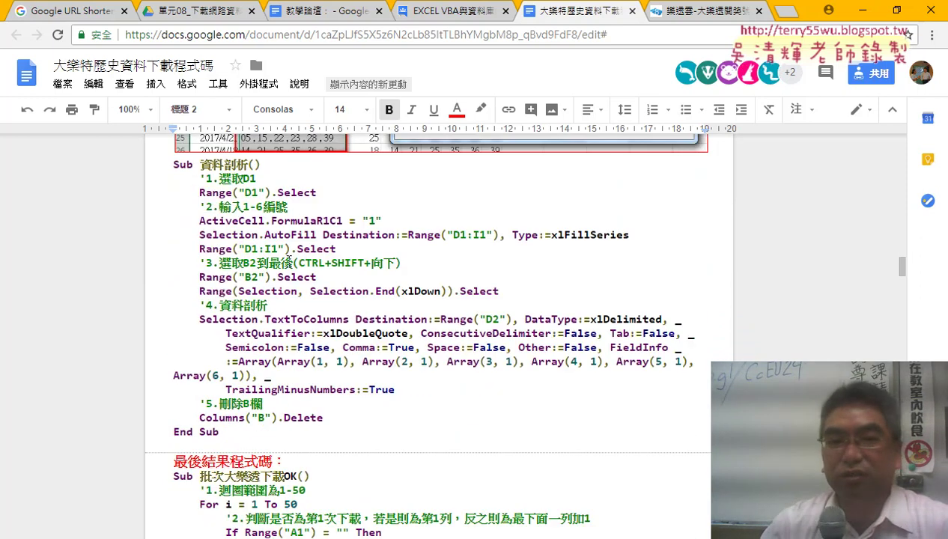
{"action": "left_click_drag", "start_coordinate": [180, 166], "coordinate": [259, 435]}
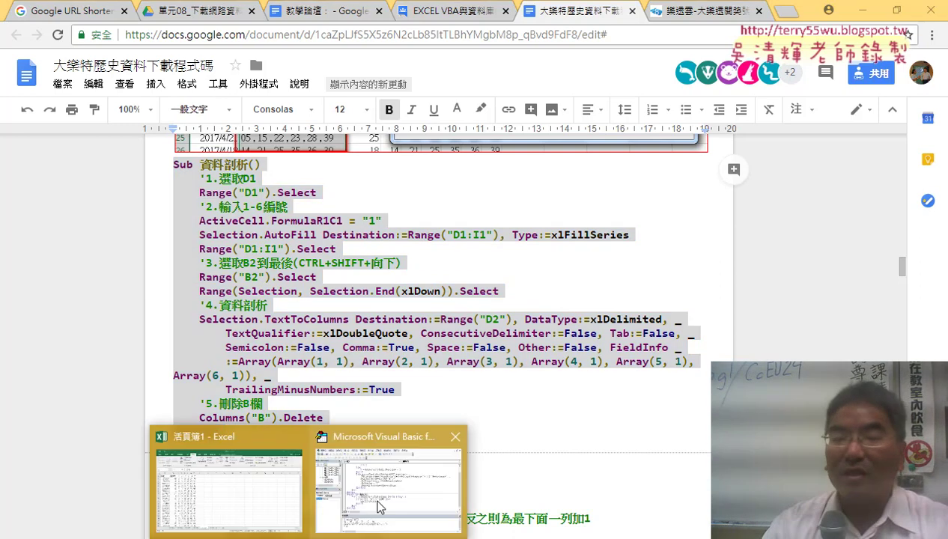
{"action": "left_click", "coordinate": [373, 496]}
Paste Sub 資料剖析 at the end of Module2 and add a blank line after Next
{"action": "left_click", "coordinate": [570, 355]}
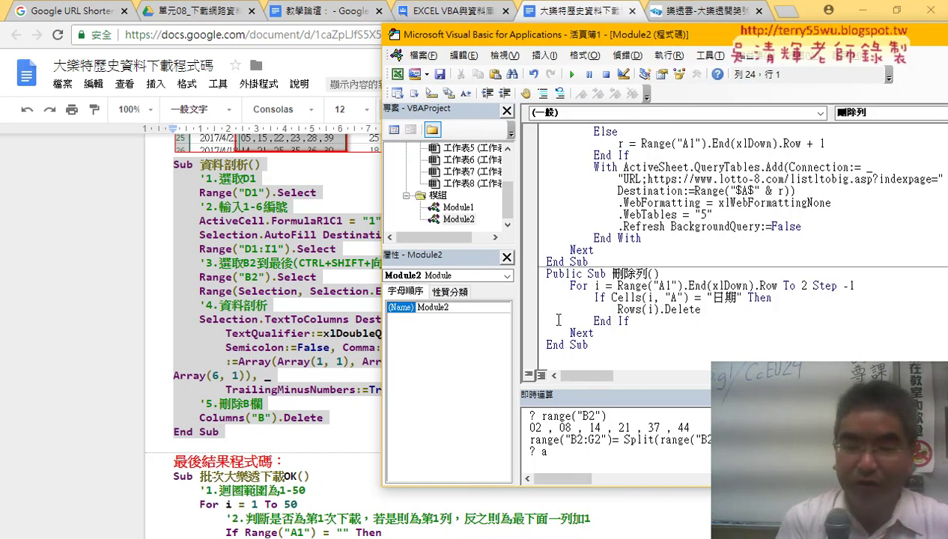
{"action": "key", "text": "ctrl+v"}
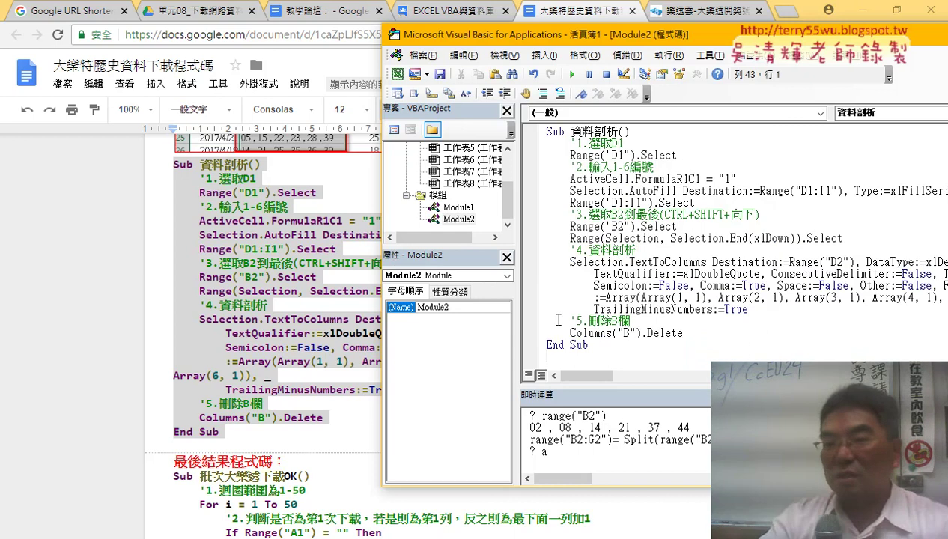
{"action": "scroll", "coordinate": [558, 320], "scroll_direction": "up", "scroll_amount": 5}
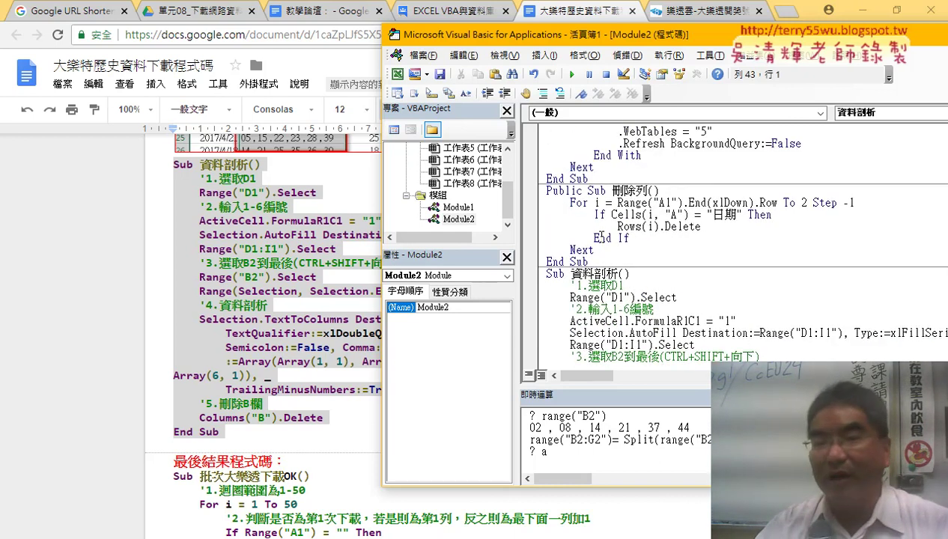
{"action": "left_click", "coordinate": [615, 205]}
{"action": "key", "text": "Return"}
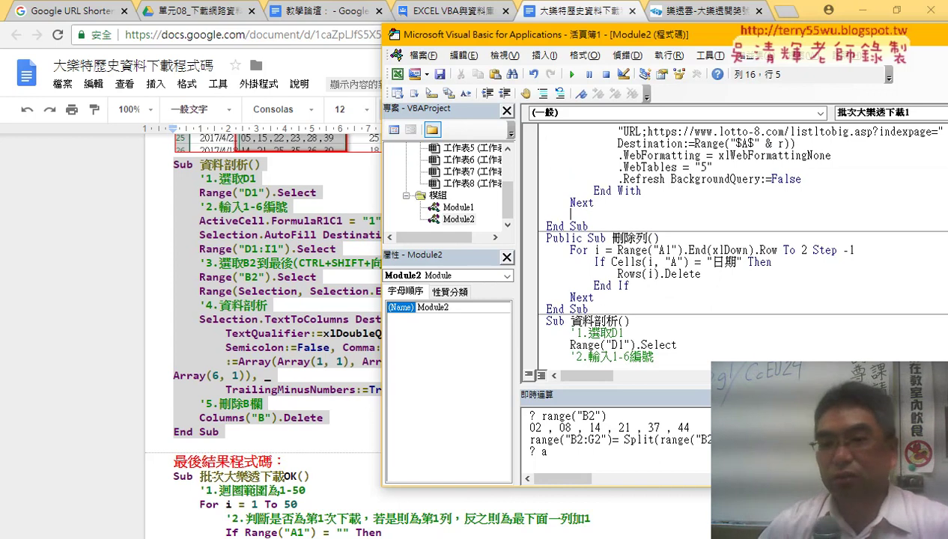
{"action": "left_click", "coordinate": [613, 261]}
Add the line Call 刪除列 after Next in 批次大樂透下載1
{"action": "left_click", "coordinate": [607, 215]}
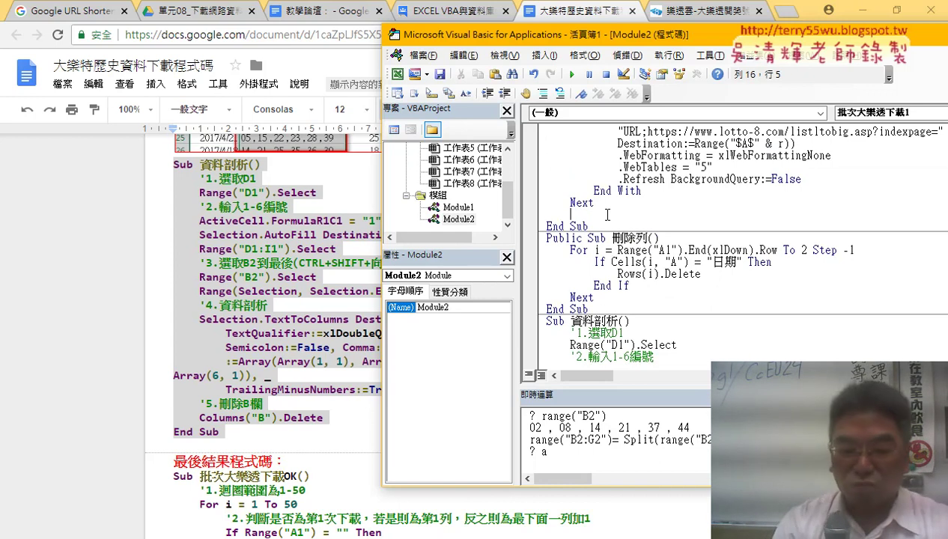
{"action": "type", "text": "ca"}
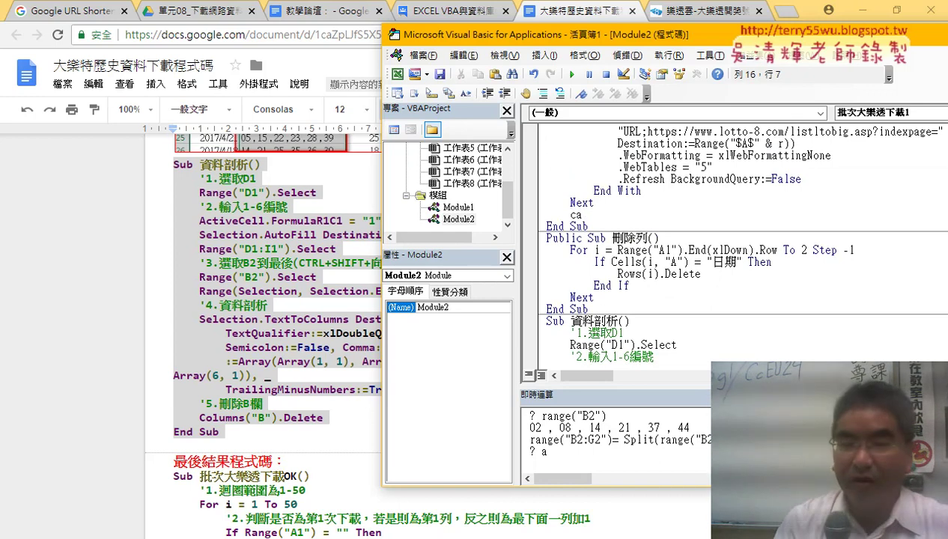
{"action": "type", "text": "ll"}
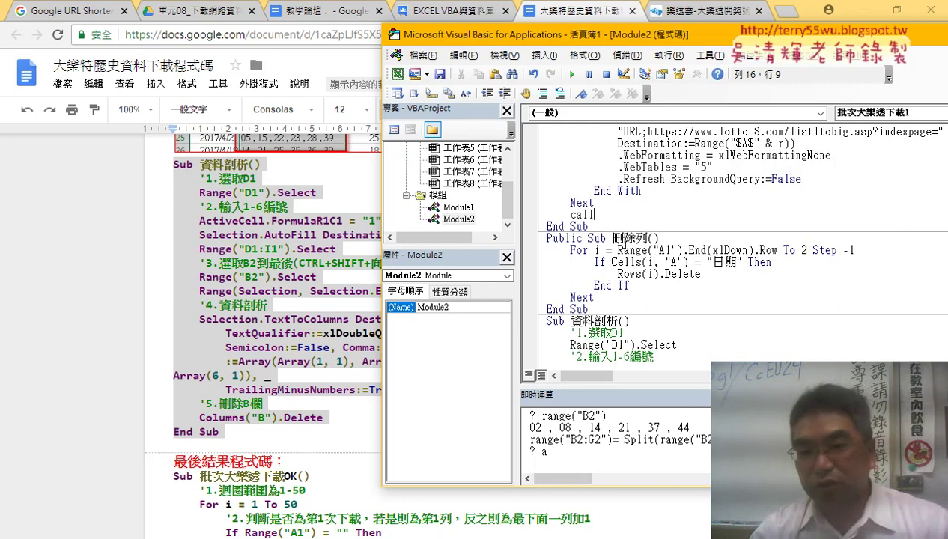
{"action": "left_click", "coordinate": [621, 243]}
{"action": "key", "text": "Return"}
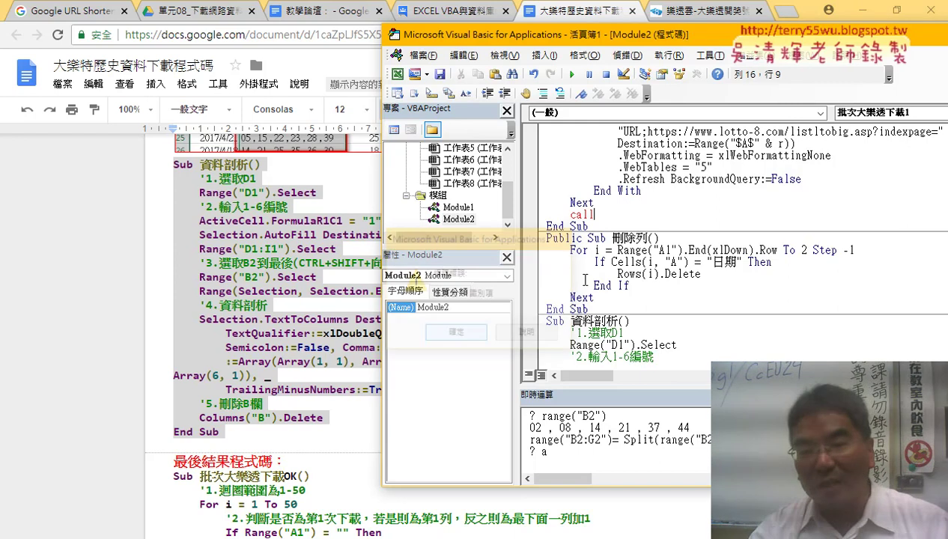
{"action": "left_click_drag", "start_coordinate": [607, 239], "coordinate": [648, 238]}
{"action": "key", "text": "ctrl+c"}
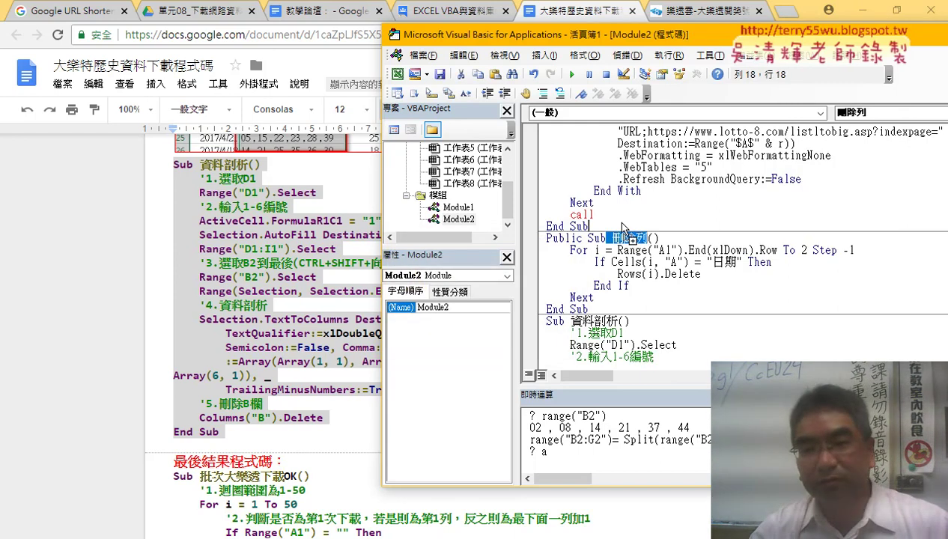
{"action": "left_click", "coordinate": [595, 214]}
{"action": "key", "text": "space"}
{"action": "key", "text": "ctrl+v"}
{"action": "key", "text": "Return"}
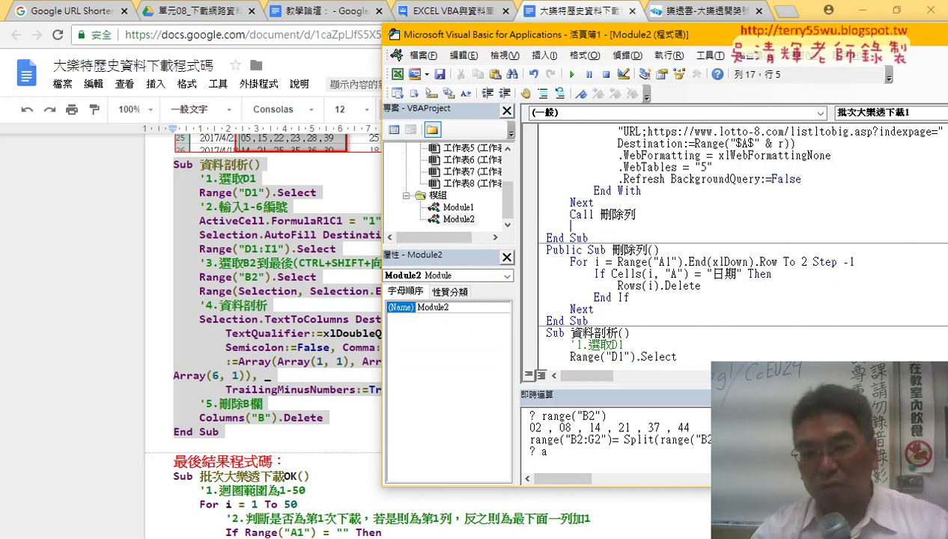
Add Call 資料剖析 on the line below Call 刪除列
{"action": "left_click_drag", "start_coordinate": [594, 332], "coordinate": [618, 333]}
{"action": "double_click", "coordinate": [603, 332]}
{"action": "key", "text": "ctrl+c"}
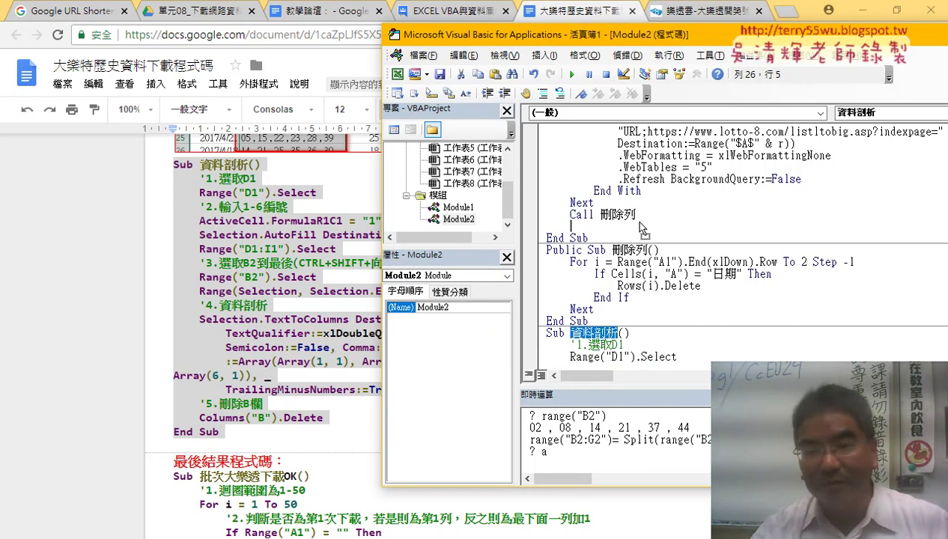
{"action": "left_click", "coordinate": [638, 227]}
{"action": "key", "text": "ctrl+v"}
{"action": "double_click", "coordinate": [581, 214]}
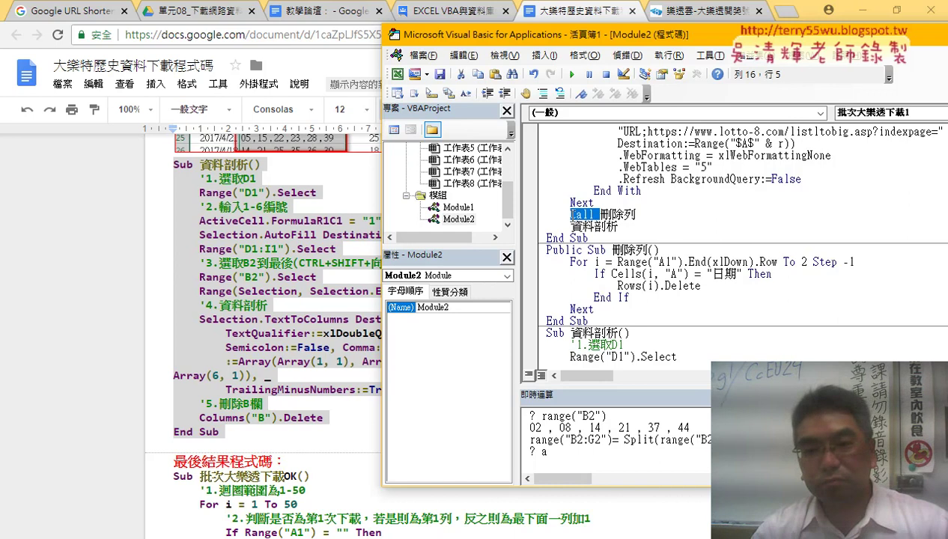
{"action": "mouse_move", "coordinate": [581, 215]}
{"action": "left_mouse_down"}
{"action": "mouse_move", "coordinate": [578, 232]}
{"action": "mouse_move", "coordinate": [571, 227]}
{"action": "left_mouse_up"}
{"action": "left_click", "coordinate": [659, 250]}
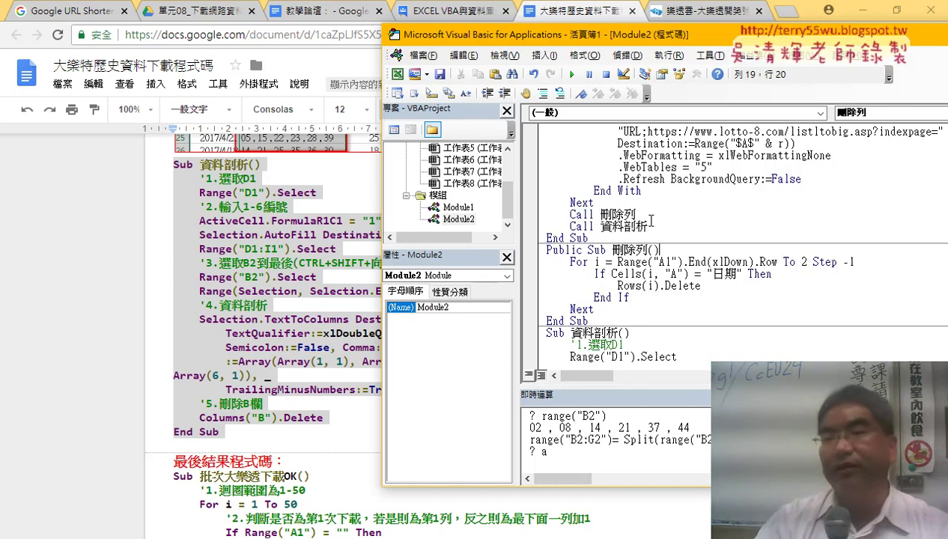
{"action": "left_click", "coordinate": [651, 225]}
Walk through the download loop and the new Call 刪除列 and Call 資料剖析 lines
{"action": "scroll", "coordinate": [637, 218], "scroll_direction": "up", "scroll_amount": 2}
{"action": "scroll", "coordinate": [622, 165], "scroll_direction": "up", "scroll_amount": 1}
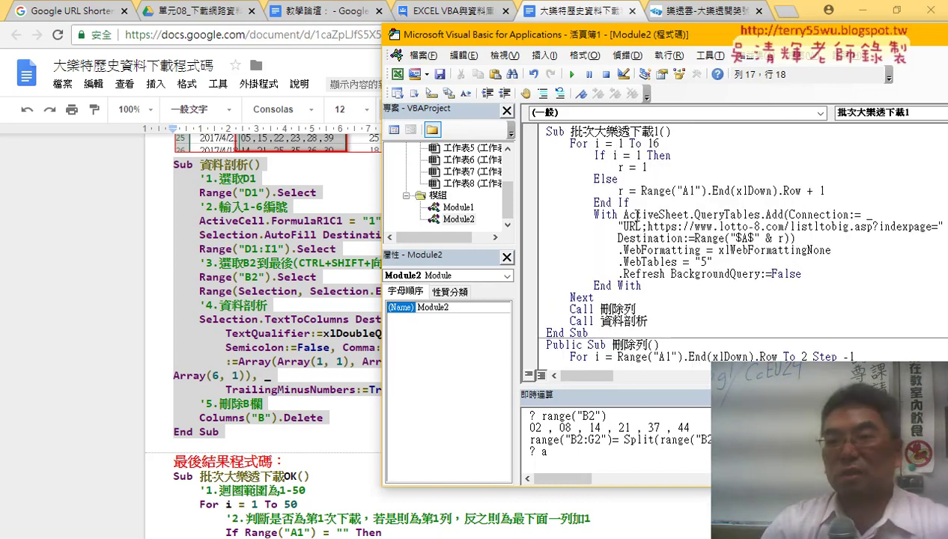
{"action": "left_click", "coordinate": [617, 143]}
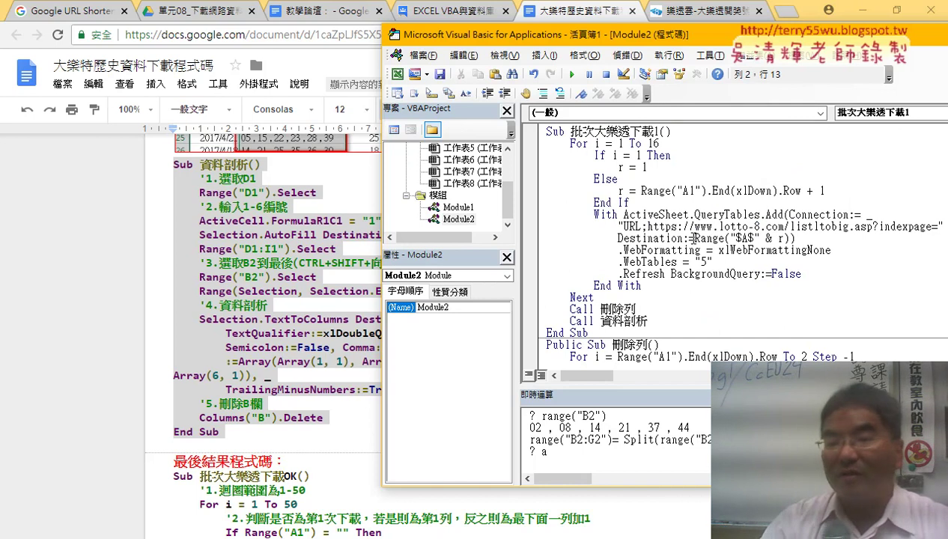
{"action": "mouse_move", "coordinate": [593, 297]}
{"action": "left_mouse_down"}
{"action": "mouse_move", "coordinate": [538, 197]}
{"action": "mouse_move", "coordinate": [529, 142]}
{"action": "left_mouse_up"}
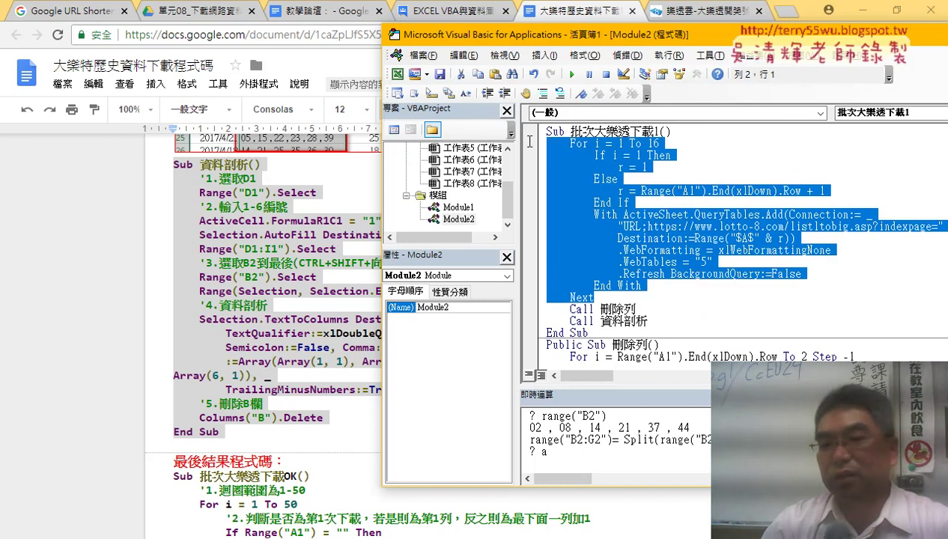
{"action": "left_click", "coordinate": [622, 299]}
{"action": "double_click", "coordinate": [617, 309]}
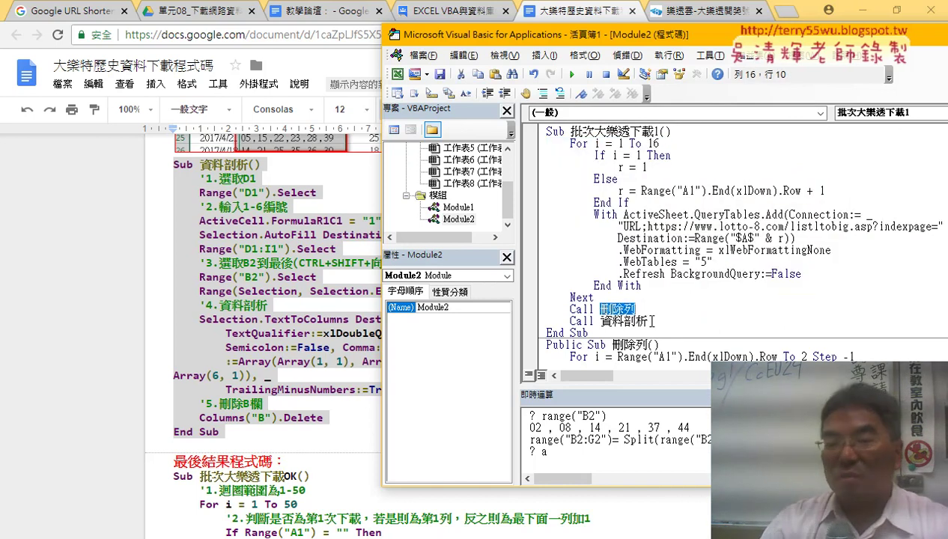
{"action": "left_click_drag", "start_coordinate": [653, 321], "coordinate": [601, 321]}
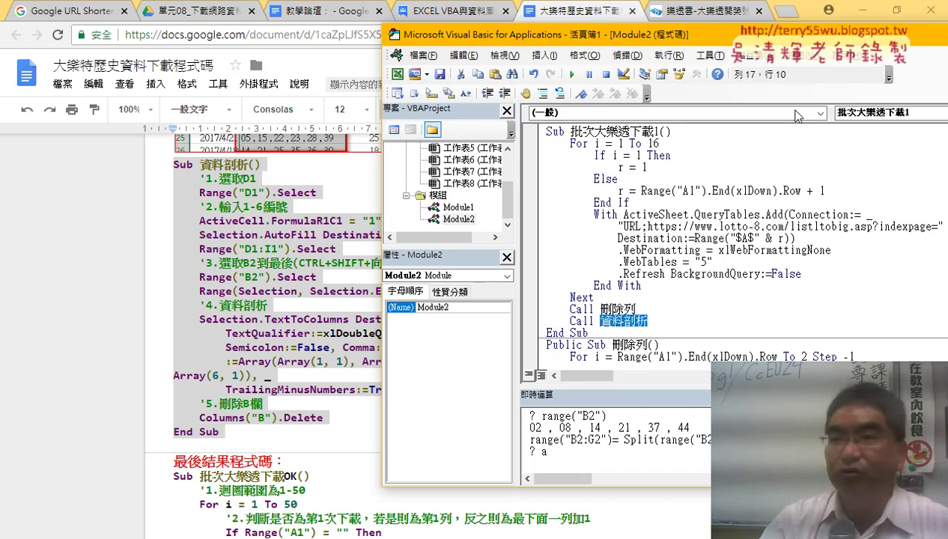
Bring Excel back and add a new blank worksheet, 工作表9
{"action": "left_click", "coordinate": [860, 10]}
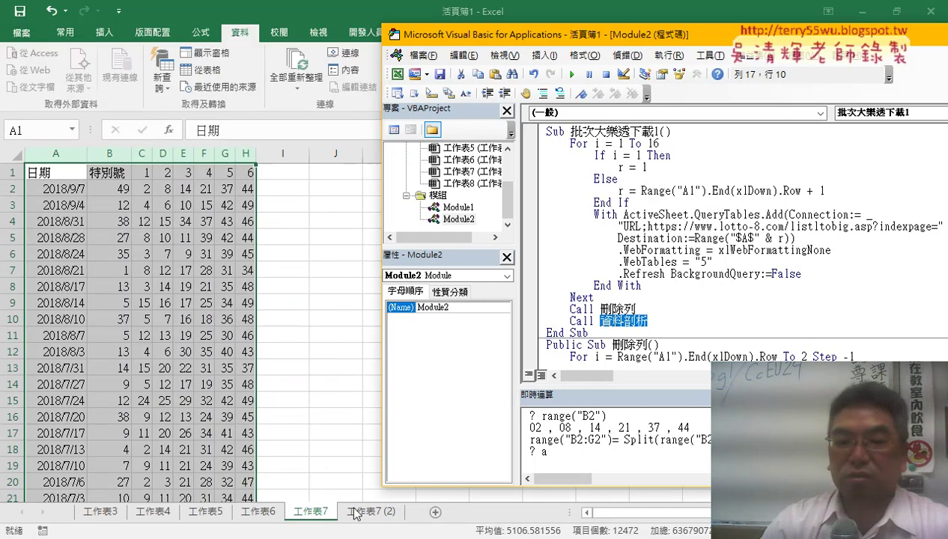
{"action": "left_click", "coordinate": [435, 513]}
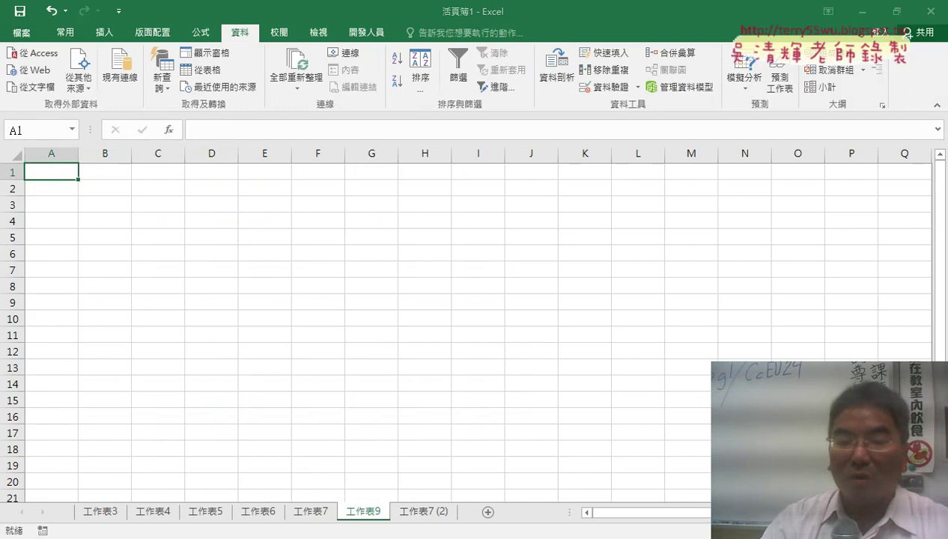
{"action": "mouse_move", "coordinate": [305, 537]}
Run the download macro, breaking at Call 刪除列 and Call 資料剖析, until the numbers are split
{"action": "left_click", "coordinate": [387, 419]}
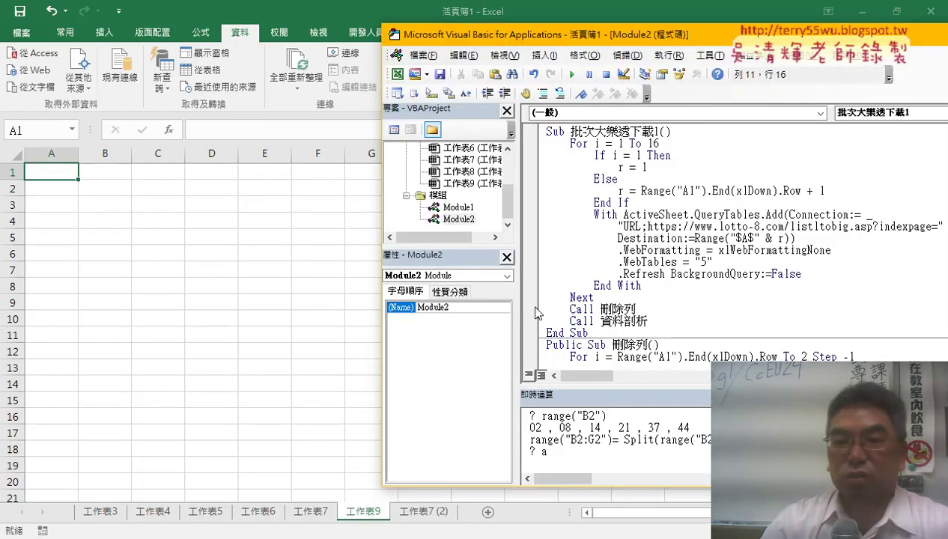
{"action": "left_click", "coordinate": [536, 309]}
{"action": "left_click", "coordinate": [576, 74]}
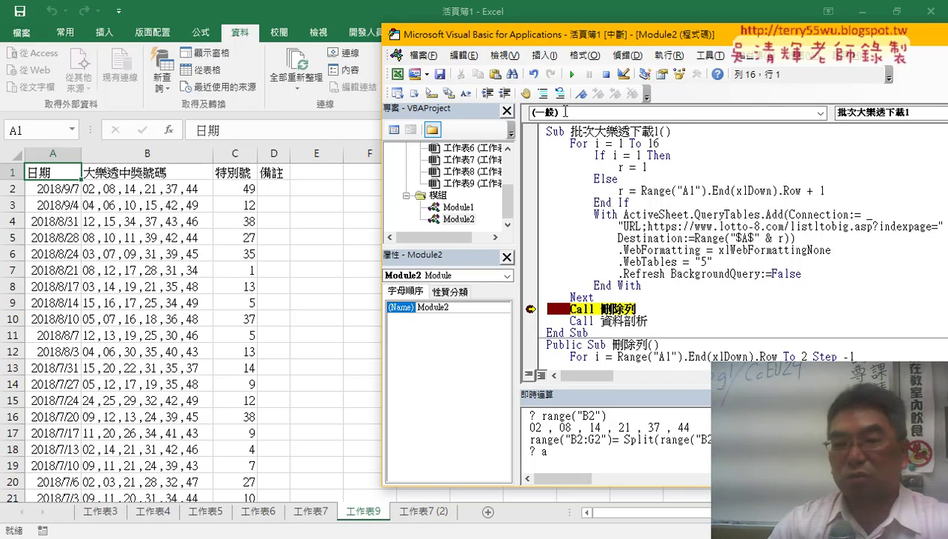
{"action": "left_click", "coordinate": [530, 321]}
{"action": "left_click", "coordinate": [571, 74]}
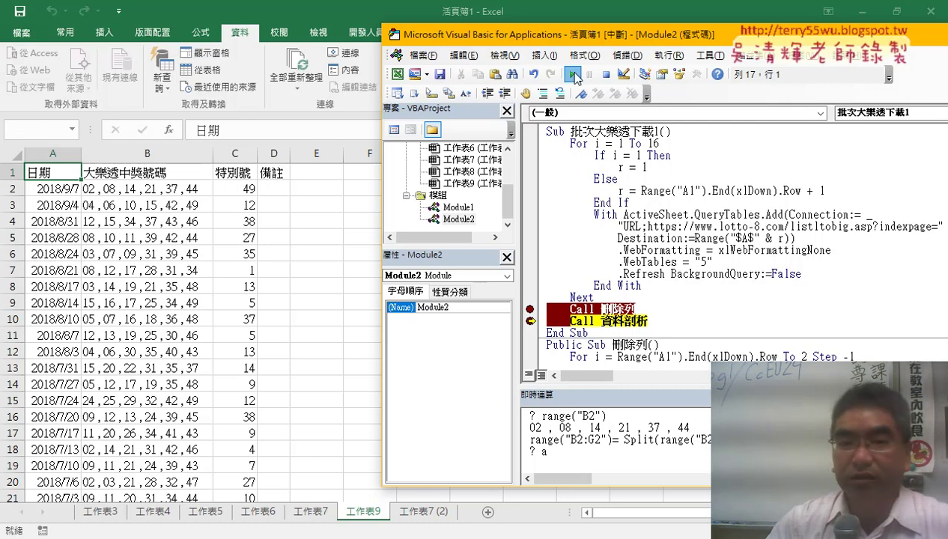
{"action": "left_click", "coordinate": [573, 75]}
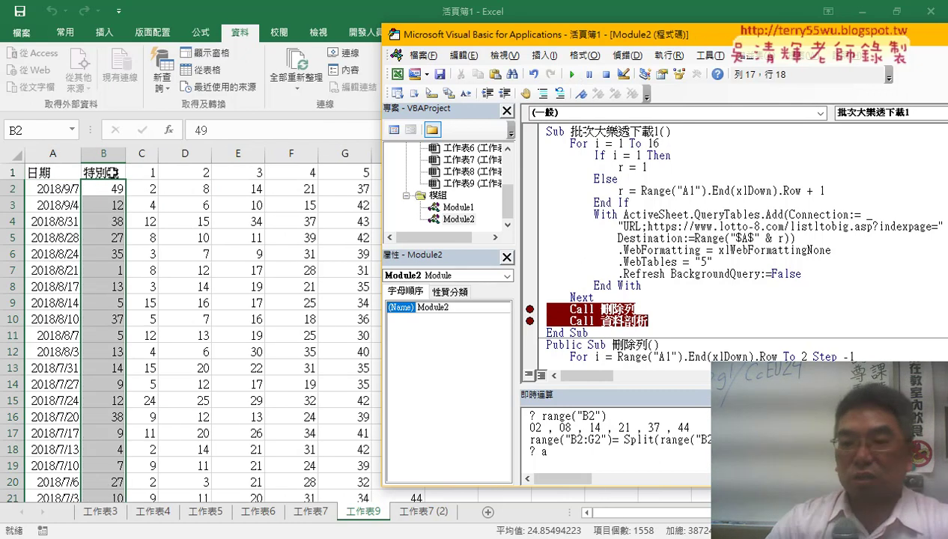
{"action": "key", "text": "Return"}
{"action": "type", "text": "columns"}
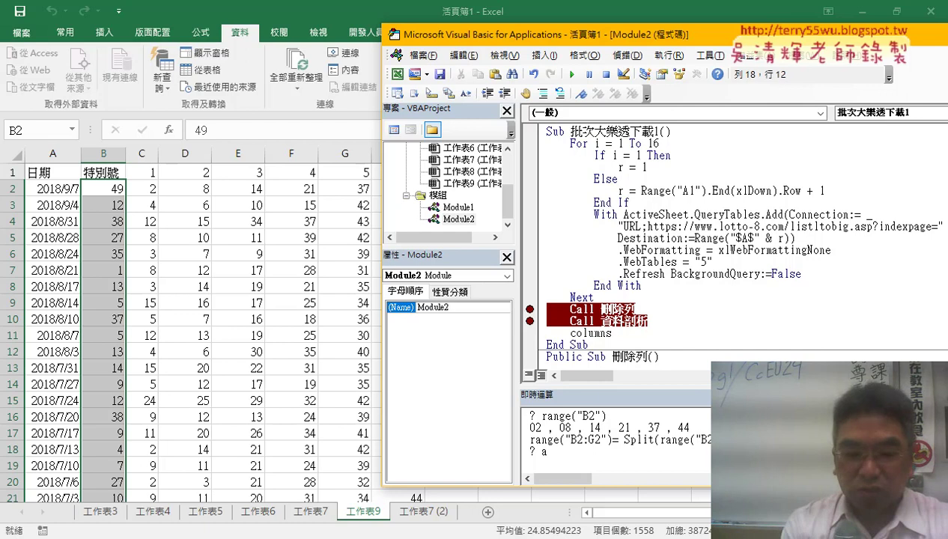
Add a Columns.AutoFit line after Call 資料剖析 in the macro
{"action": "type", "text": "."}
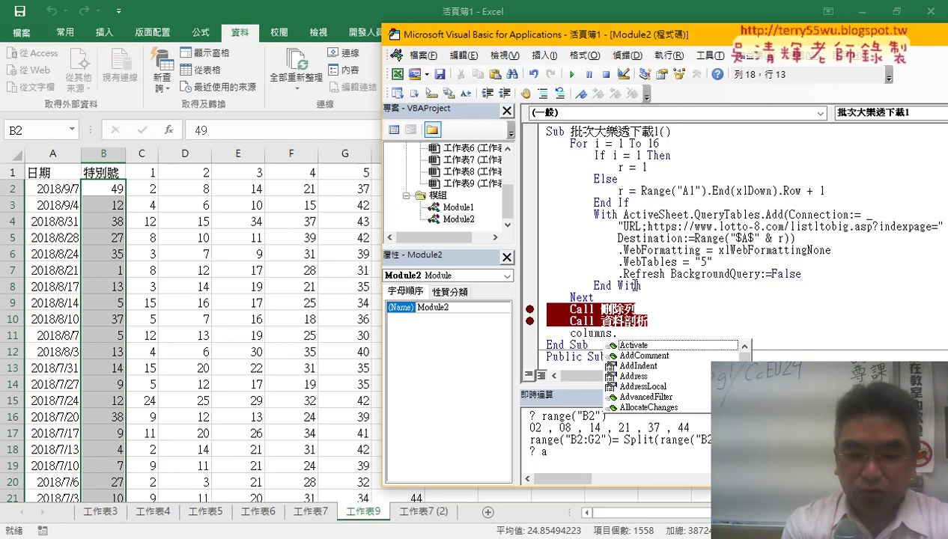
{"action": "type", "text": "aut"}
{"action": "key", "text": "Down"}
{"action": "key", "text": "Down"}
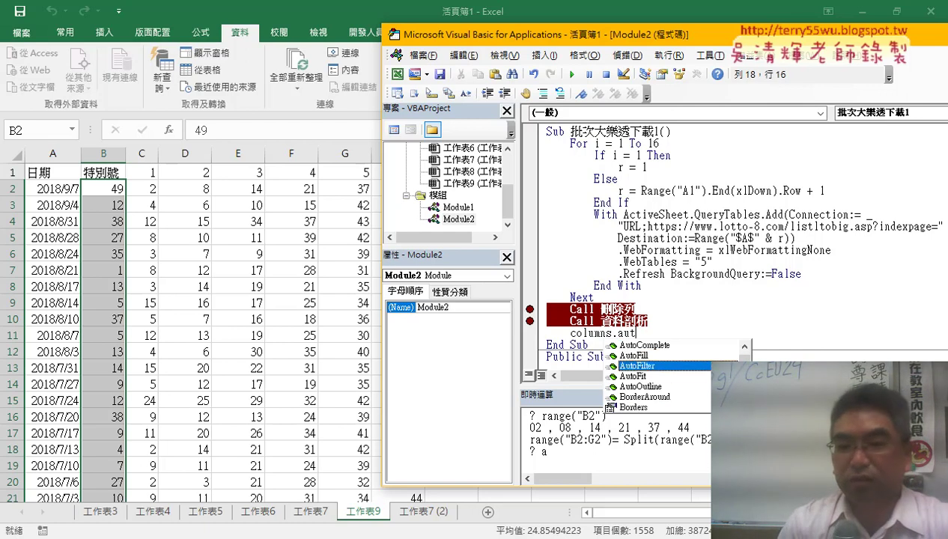
{"action": "key", "text": "Down"}
{"action": "key", "text": "space"}
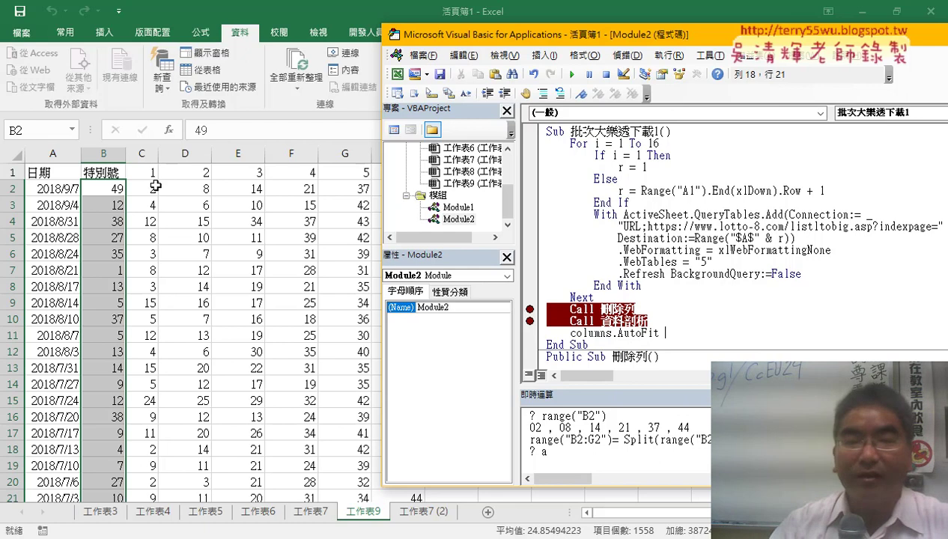
Autofit columns A through H on 工作表9 to their contents
{"action": "key", "text": "alt+F11"}
{"action": "left_click_drag", "start_coordinate": [55, 153], "coordinate": [374, 153]}
{"action": "double_click", "coordinate": [372, 153]}
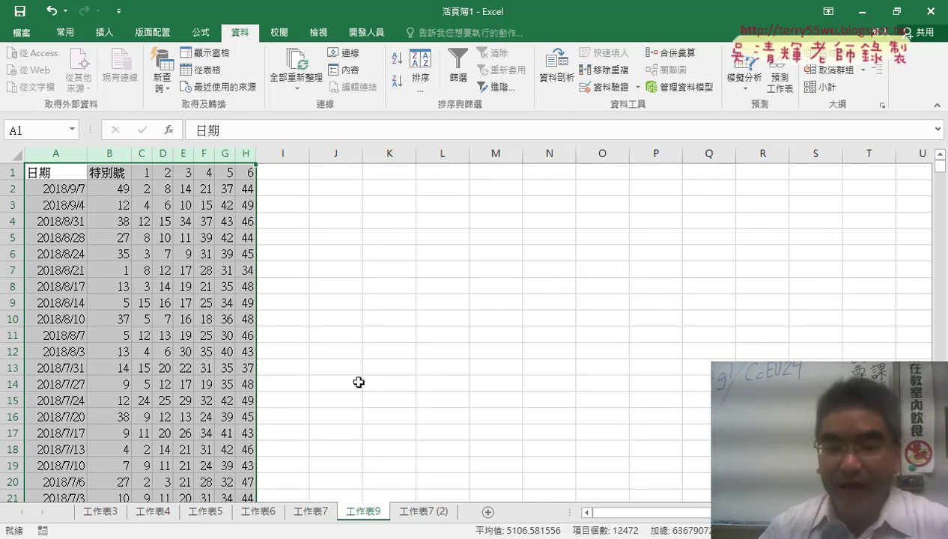
Scroll to the 資料剖析 procedure, close the Immediate window, and select its code steps
{"action": "left_click", "coordinate": [408, 490]}
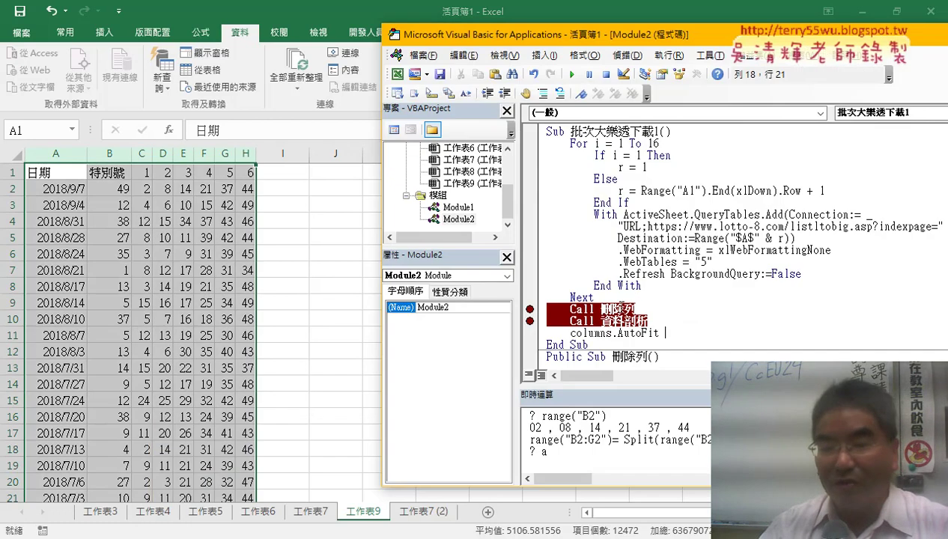
{"action": "left_click", "coordinate": [650, 319]}
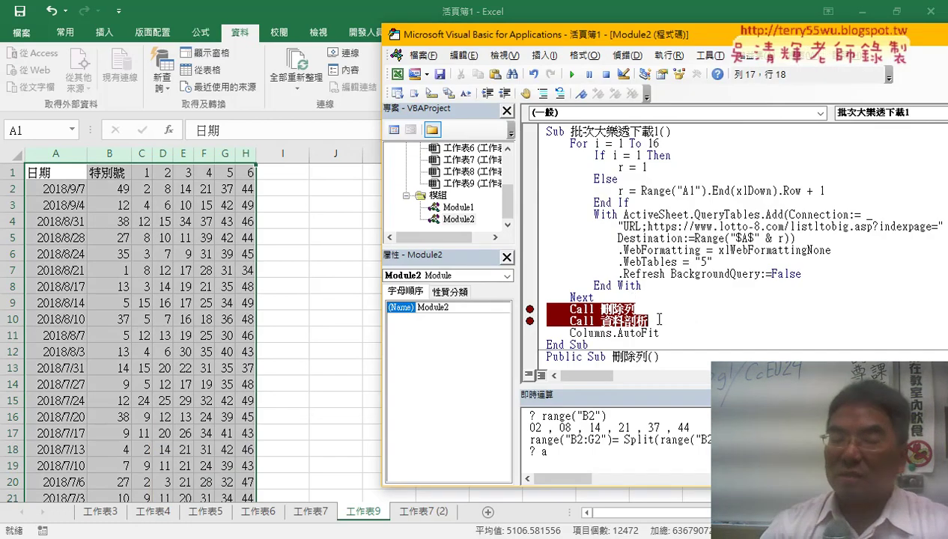
{"action": "key", "text": "shift+Home"}
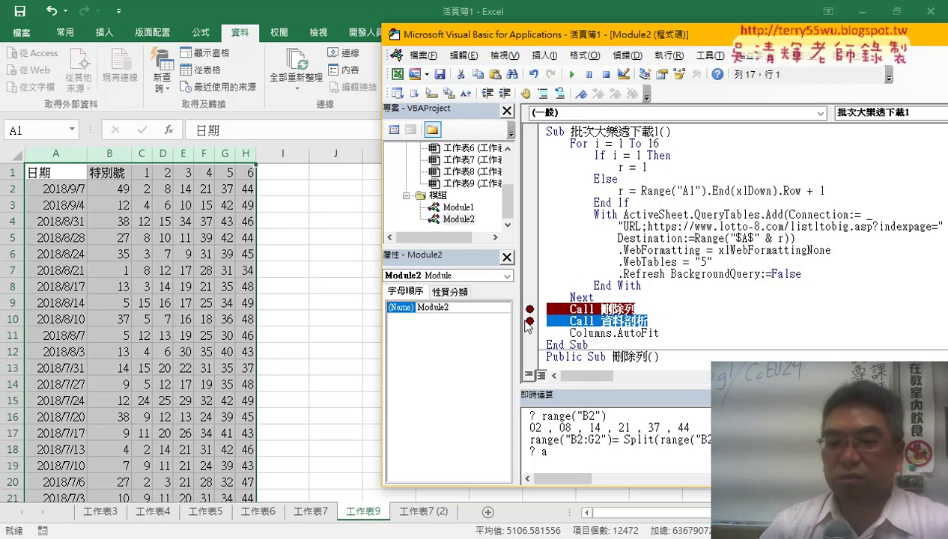
{"action": "scroll", "coordinate": [547, 327], "scroll_direction": "down", "scroll_amount": 2}
{"action": "scroll", "coordinate": [561, 329], "scroll_direction": "down", "scroll_amount": 3}
{"action": "scroll", "coordinate": [581, 333], "scroll_direction": "down", "scroll_amount": 4}
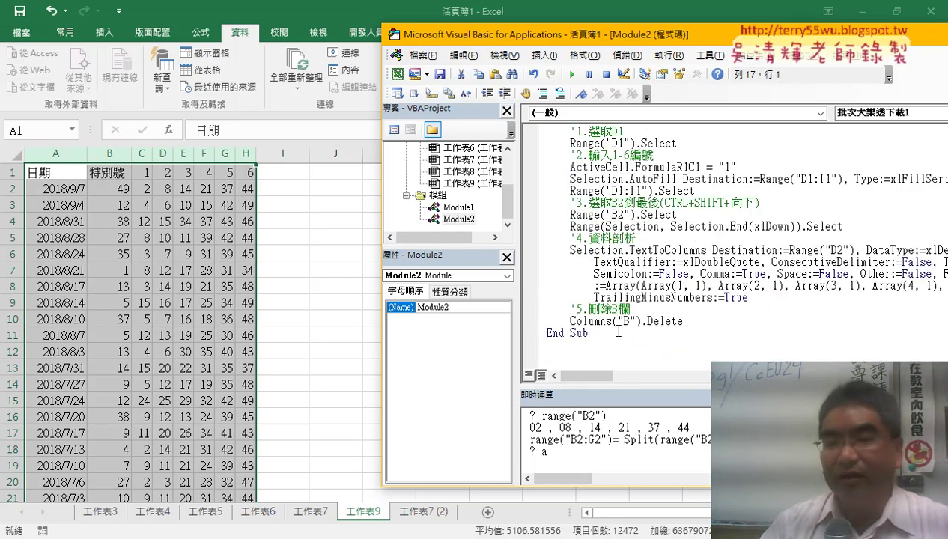
{"action": "left_click_drag", "start_coordinate": [524, 34], "coordinate": [203, 38]}
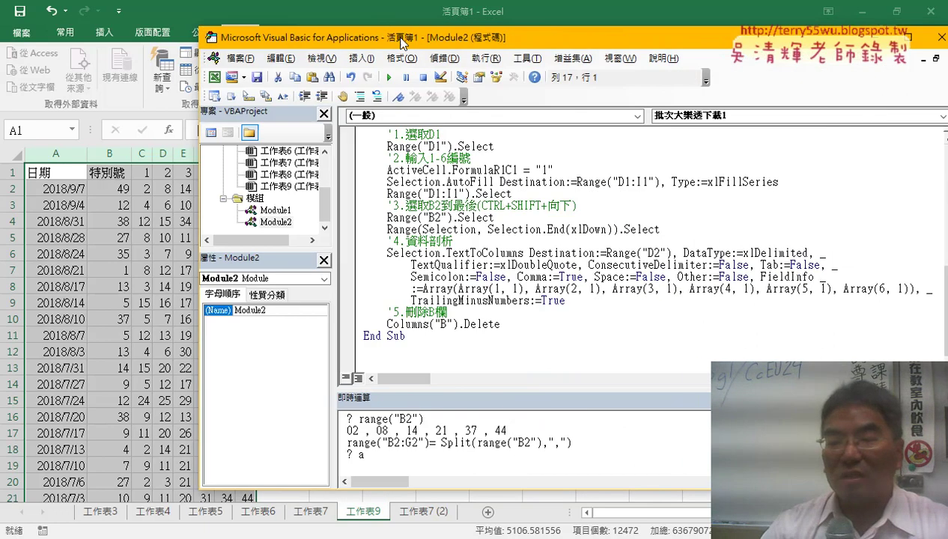
{"action": "left_click", "coordinate": [811, 398]}
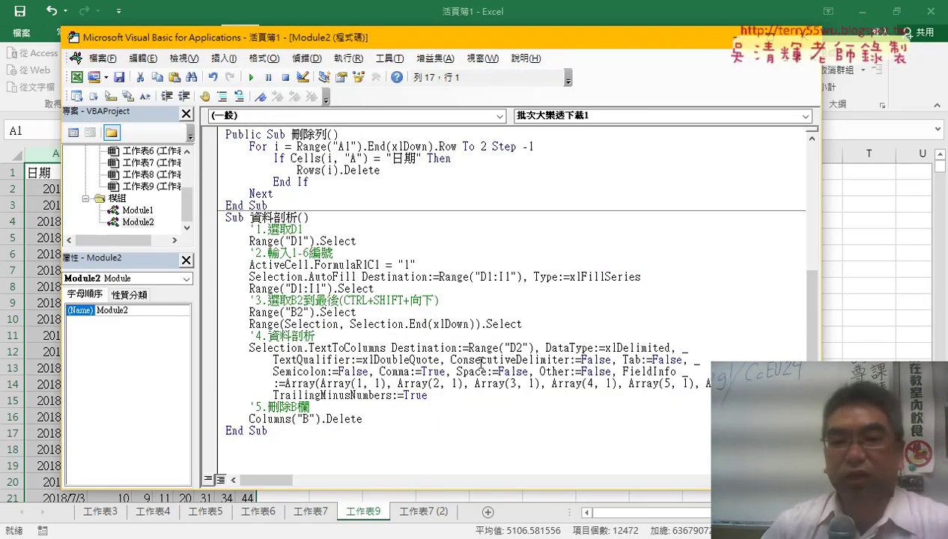
{"action": "left_click_drag", "start_coordinate": [362, 419], "coordinate": [214, 229]}
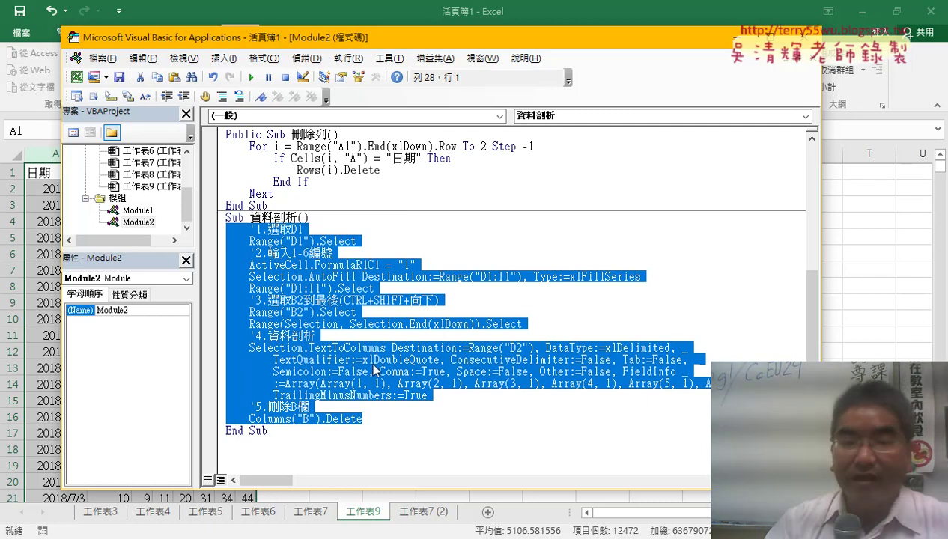
{"action": "mouse_move", "coordinate": [357, 418]}
{"action": "left_mouse_down"}
{"action": "mouse_move", "coordinate": [374, 419]}
{"action": "mouse_move", "coordinate": [222, 264]}
{"action": "left_mouse_up"}
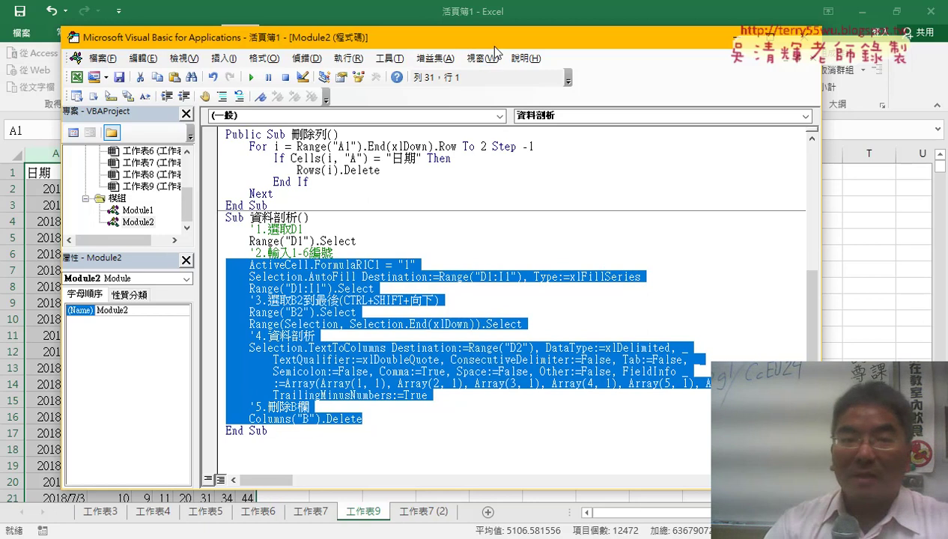
Bring Excel to the front showing sheet 工作表7
{"action": "left_click_drag", "start_coordinate": [494, 45], "coordinate": [732, 60]}
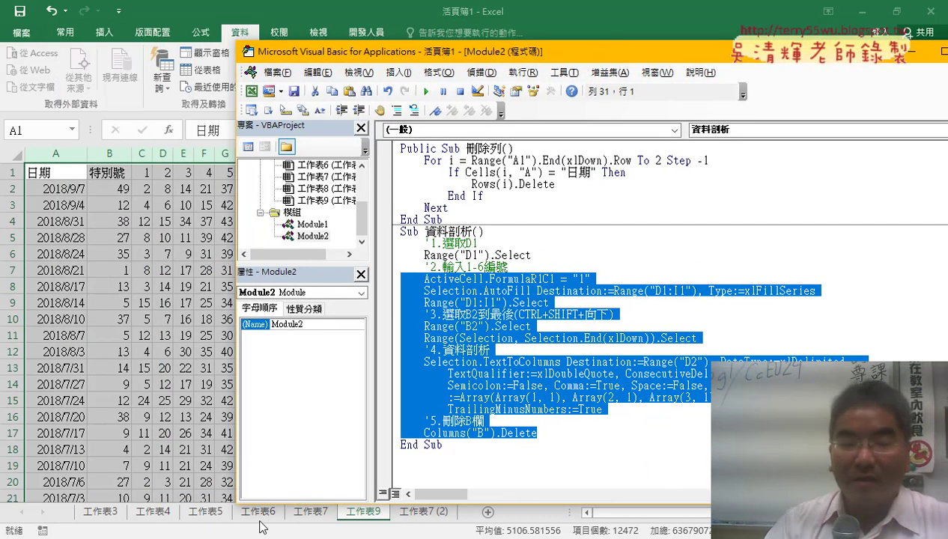
{"action": "left_click", "coordinate": [309, 517]}
{"action": "left_click", "coordinate": [327, 514]}
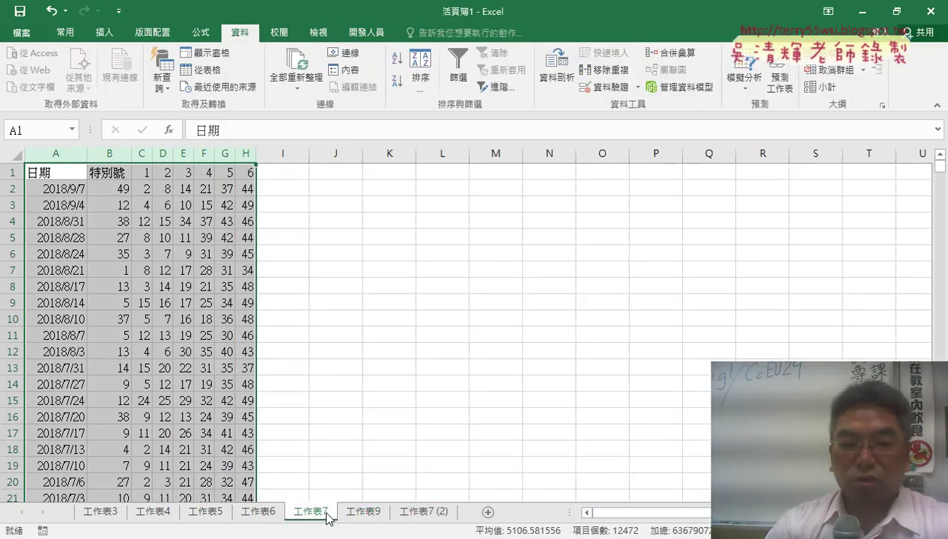
On sheet 工作表6, check the comma-separated numbers in B2 and select D2:I2
{"action": "left_click", "coordinate": [256, 512]}
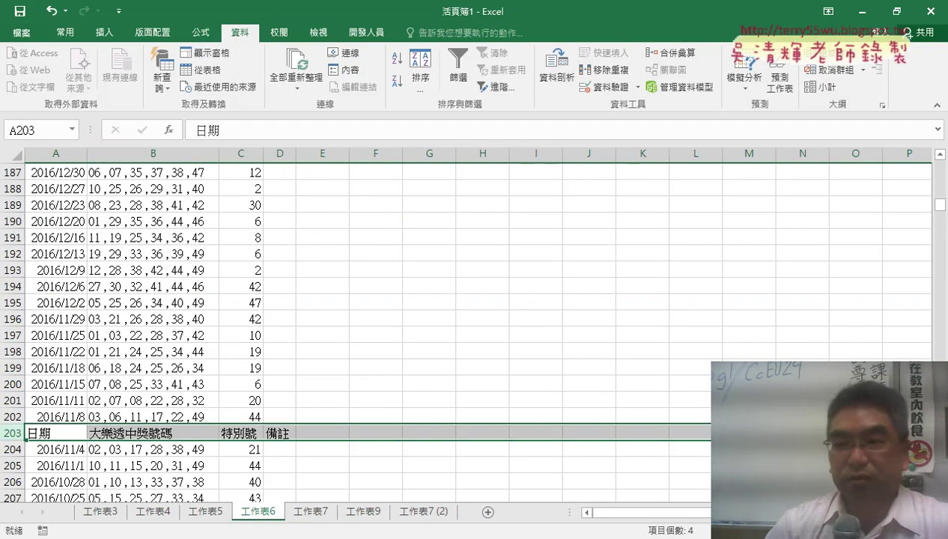
{"action": "left_click_drag", "start_coordinate": [940, 204], "coordinate": [940, 171]}
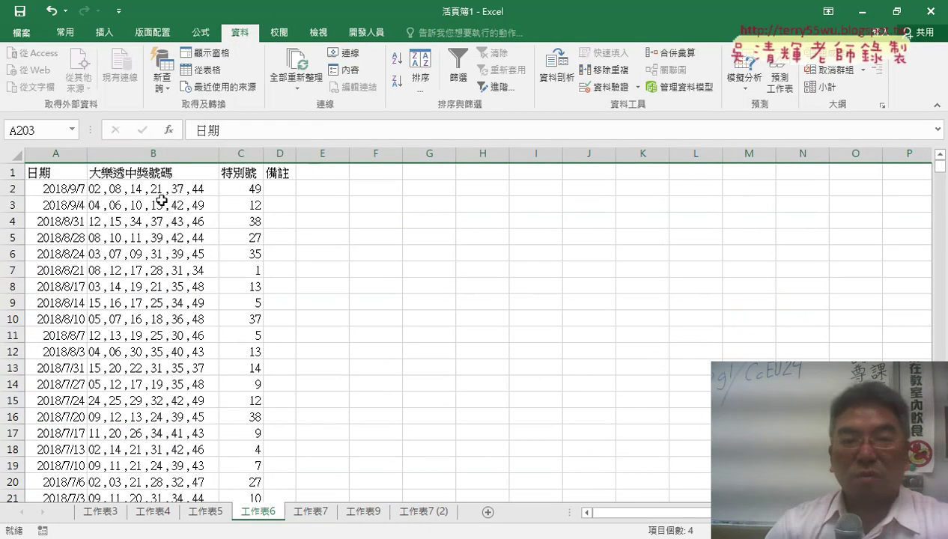
{"action": "left_click", "coordinate": [184, 194]}
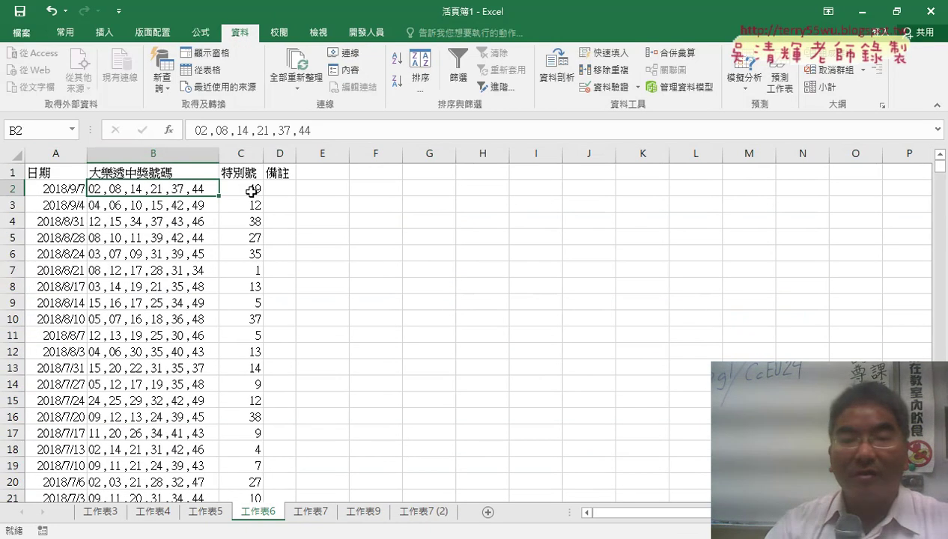
{"action": "left_click", "coordinate": [252, 192]}
{"action": "left_click_drag", "start_coordinate": [284, 189], "coordinate": [555, 192]}
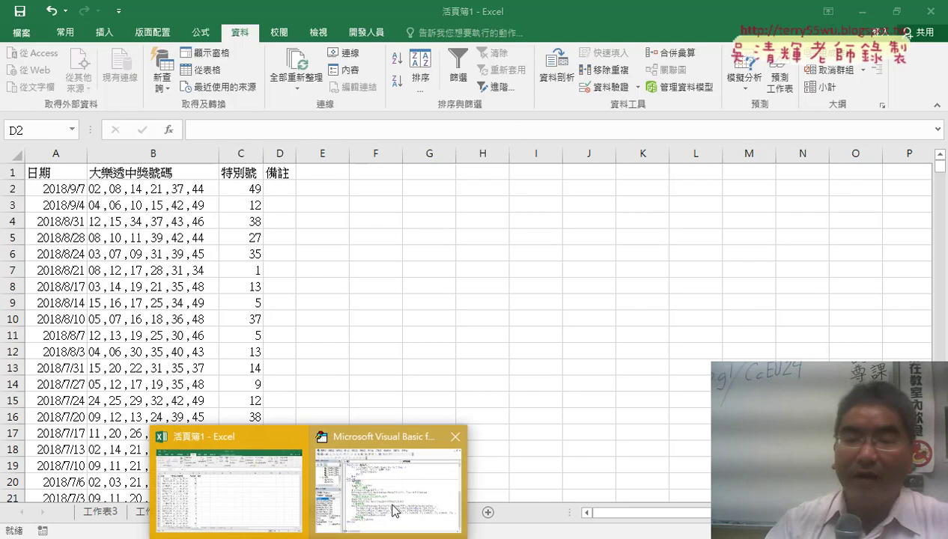
Reopen the Immediate window, make it taller, and delete all the old test lines
{"action": "left_click", "coordinate": [386, 494]}
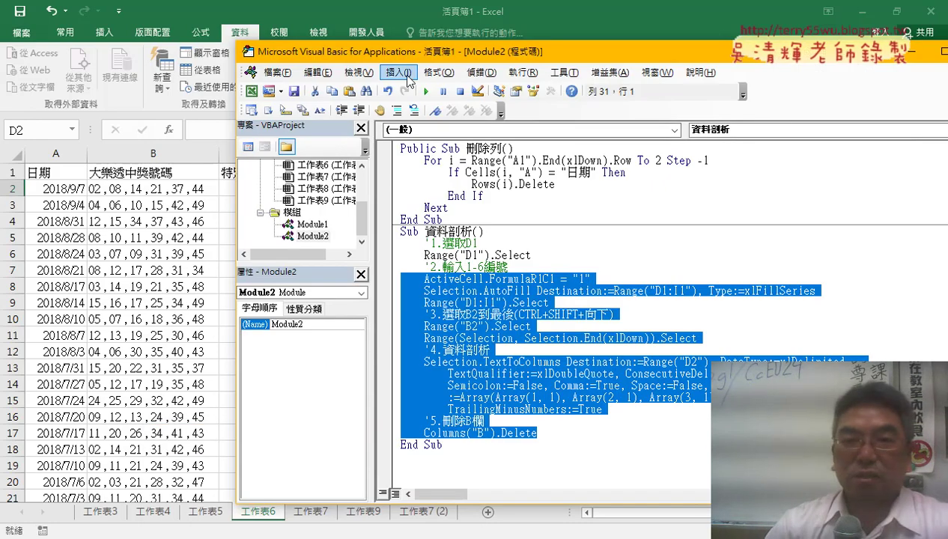
{"action": "left_click_drag", "start_coordinate": [427, 50], "coordinate": [370, 229]}
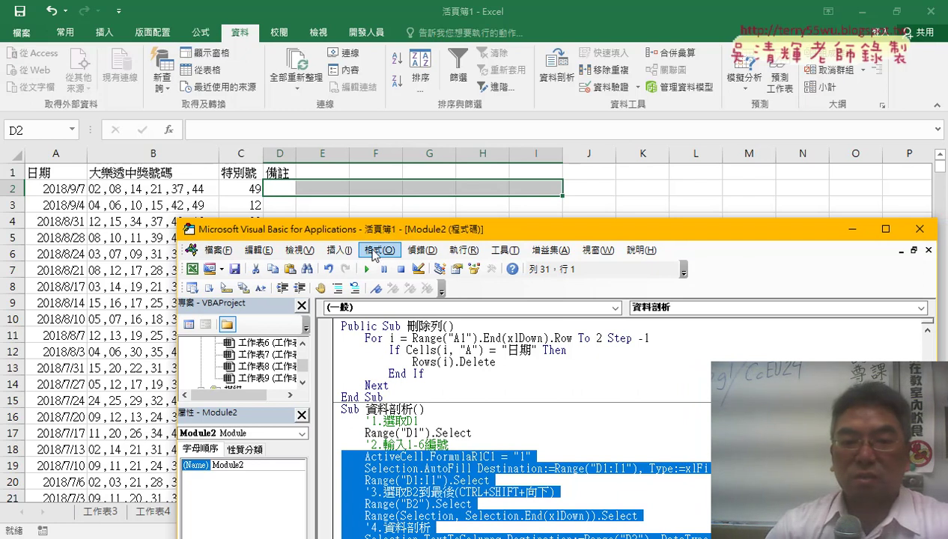
{"action": "left_click", "coordinate": [299, 250]}
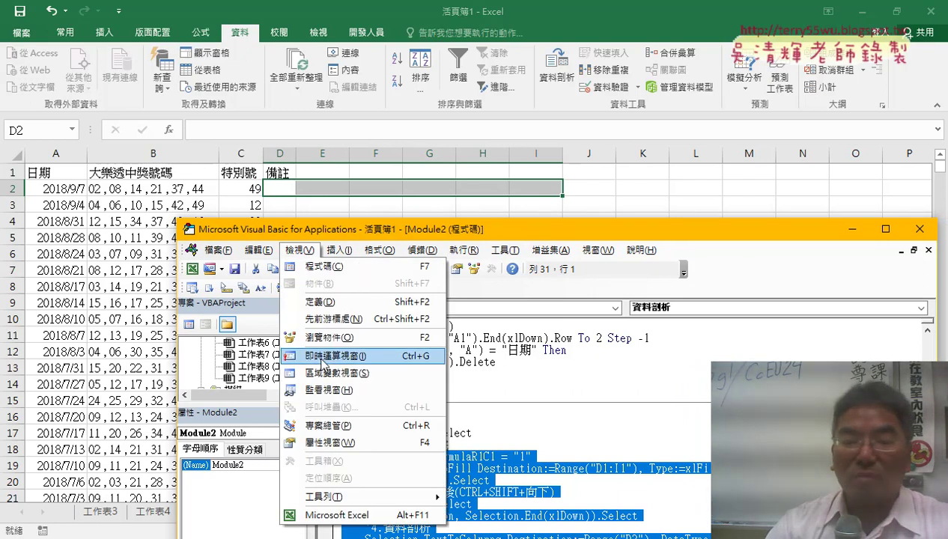
{"action": "left_click", "coordinate": [322, 357]}
{"action": "type", "text": "? a"}
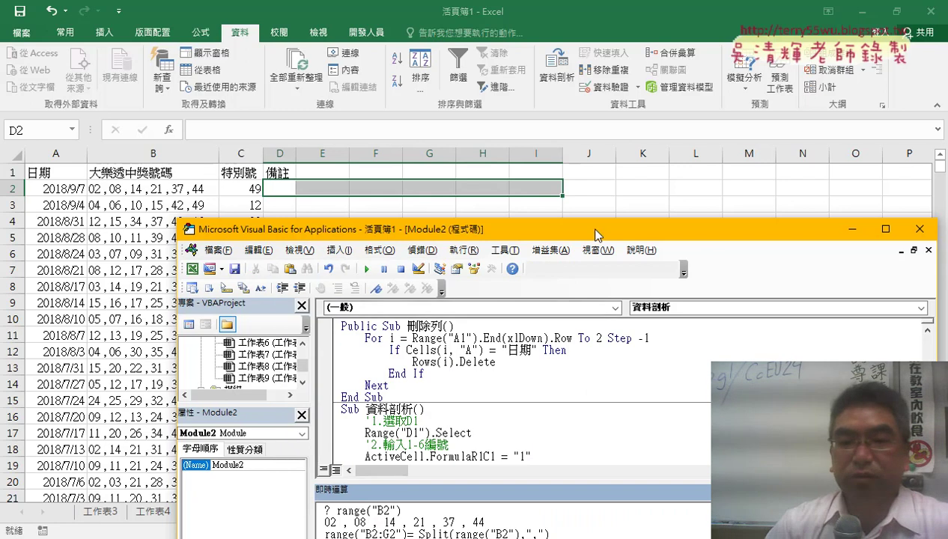
{"action": "left_click_drag", "start_coordinate": [592, 229], "coordinate": [594, 207]}
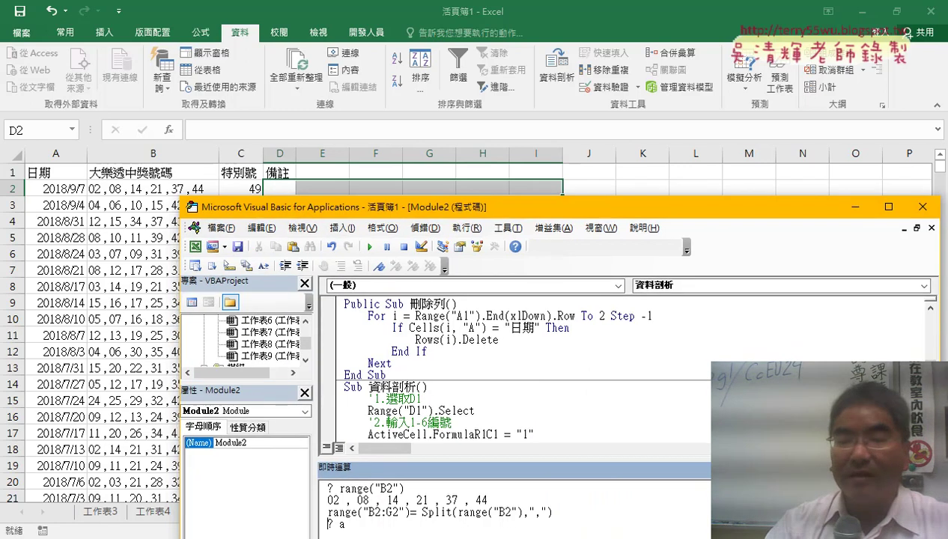
{"action": "left_click_drag", "start_coordinate": [524, 460], "coordinate": [524, 343]}
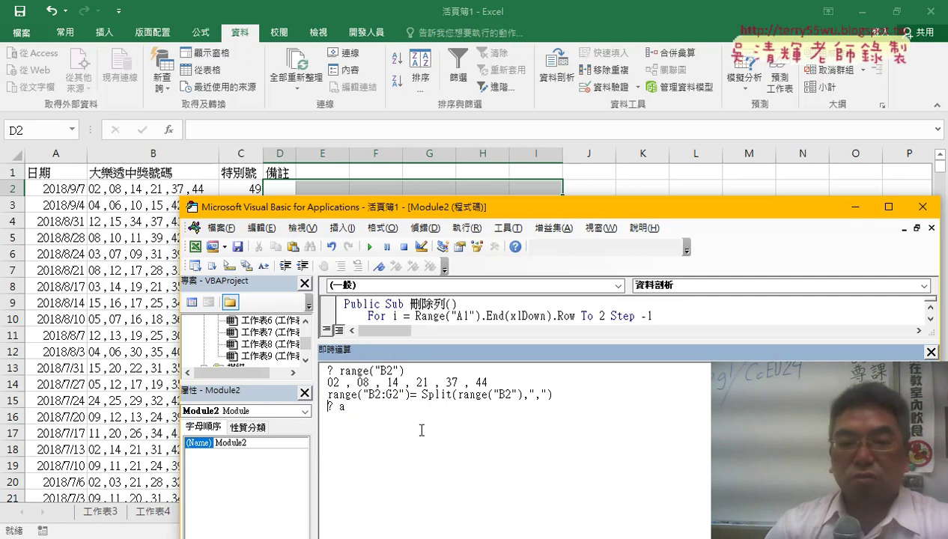
{"action": "left_click_drag", "start_coordinate": [377, 408], "coordinate": [330, 373]}
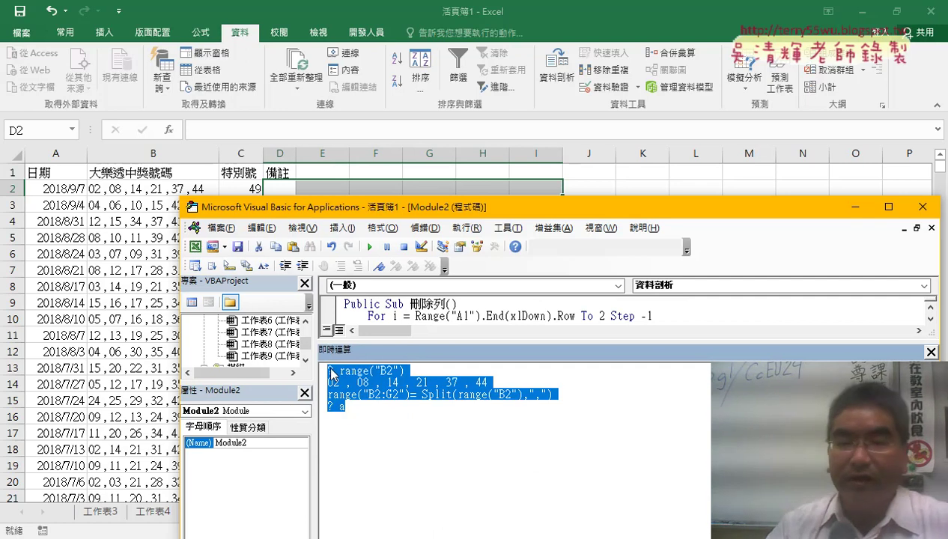
{"action": "key", "text": "Delete"}
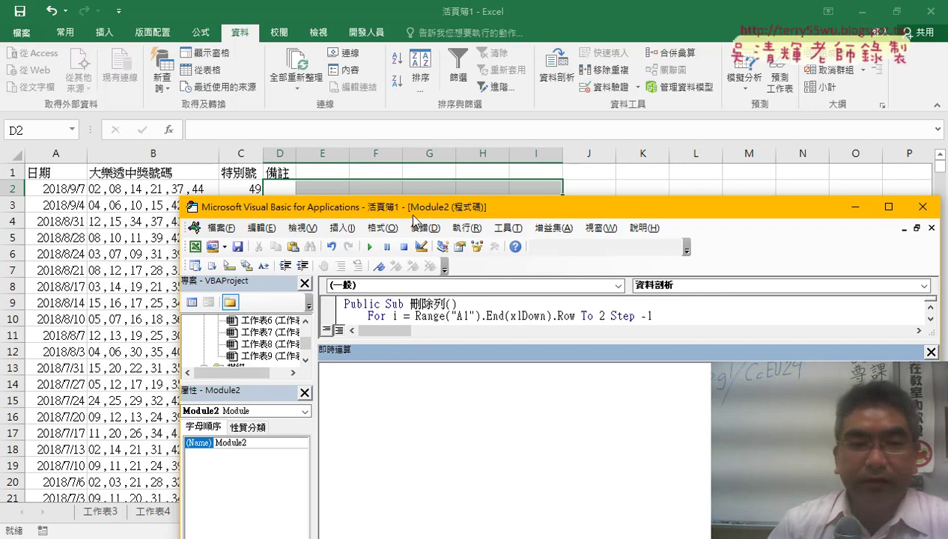
Type range("D2:I2")=vba.Split(range("B2"),",") into the Immediate window
{"action": "left_click_drag", "start_coordinate": [413, 215], "coordinate": [375, 256]}
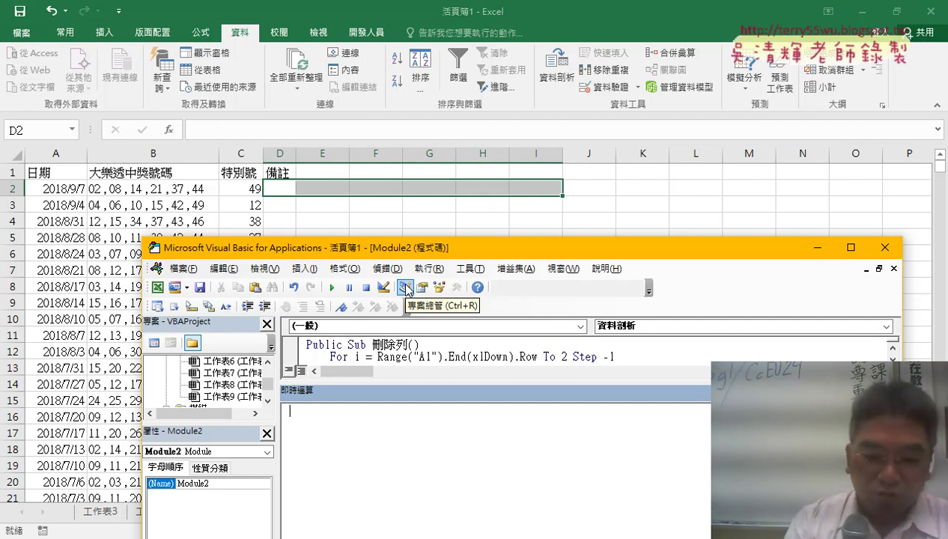
{"action": "type", "text": "ran"}
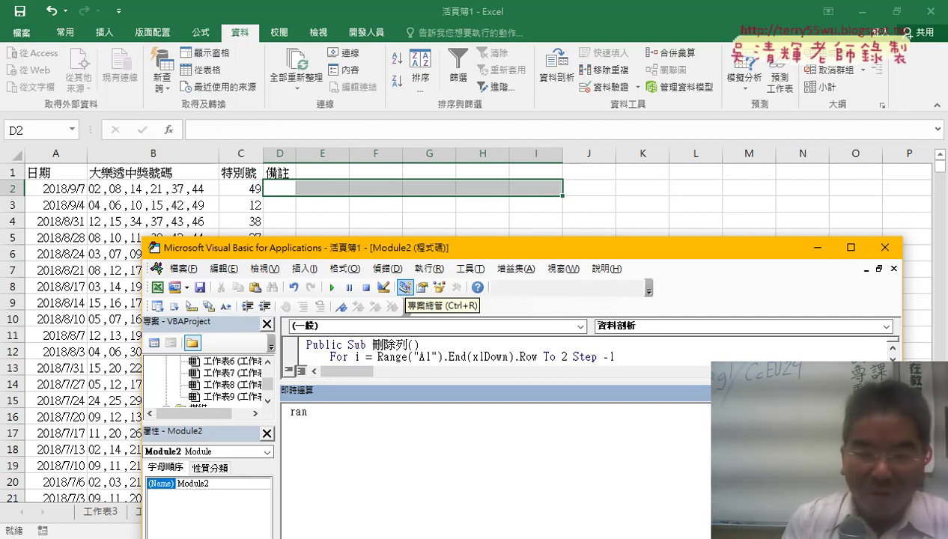
{"action": "type", "text": "ge"}
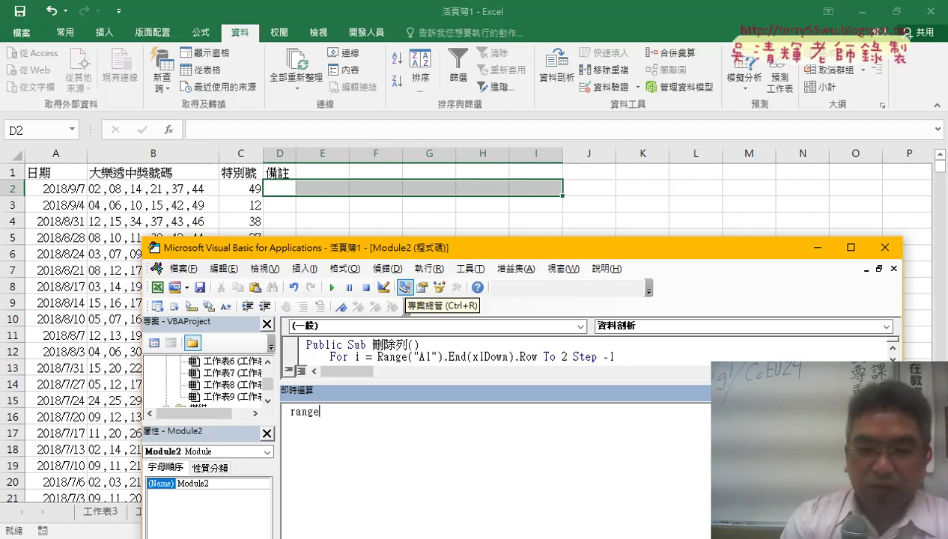
{"action": "type", "text": "(\""}
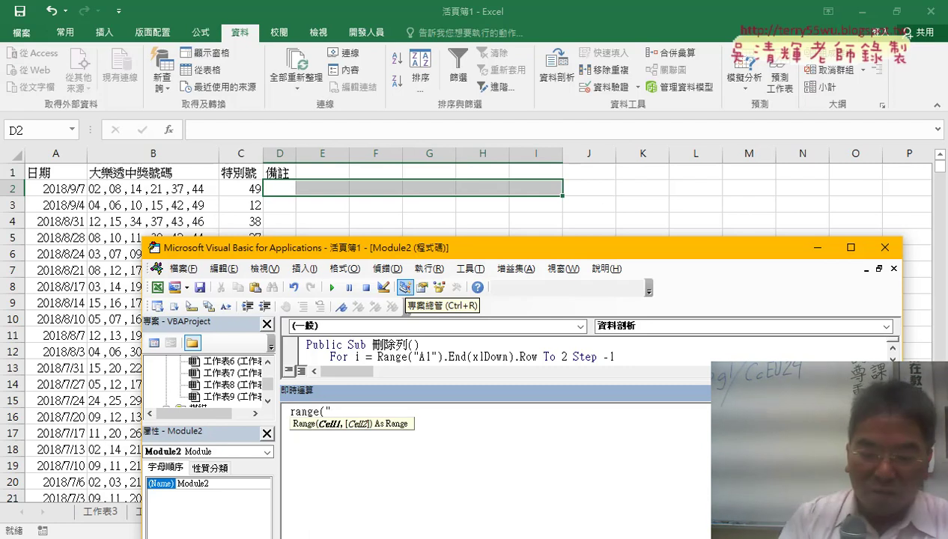
{"action": "type", "text": "D2:I"}
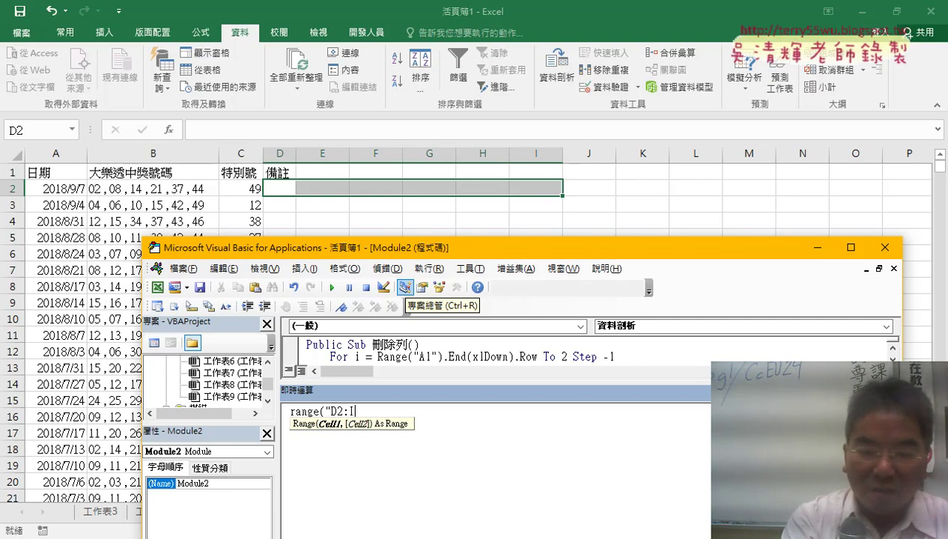
{"action": "type", "text": "2\""}
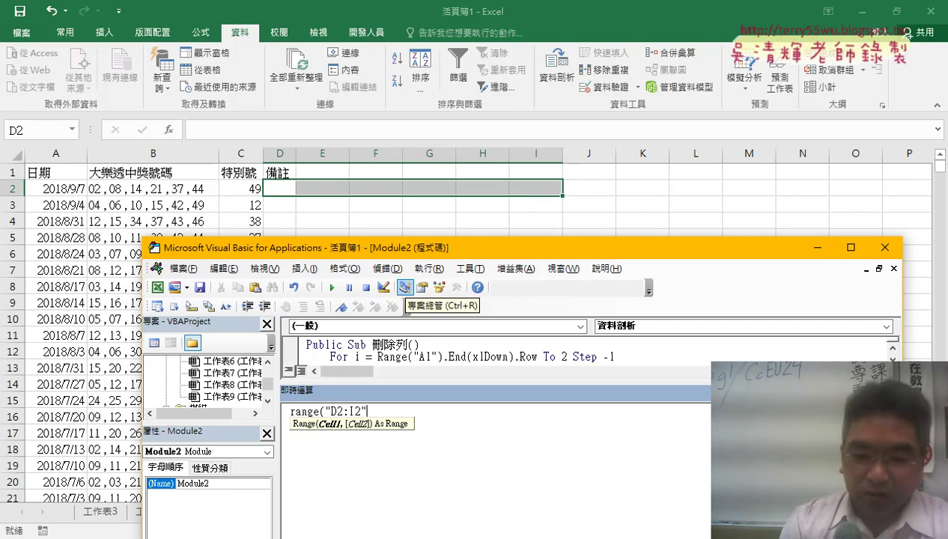
{"action": "type", "text": ")="}
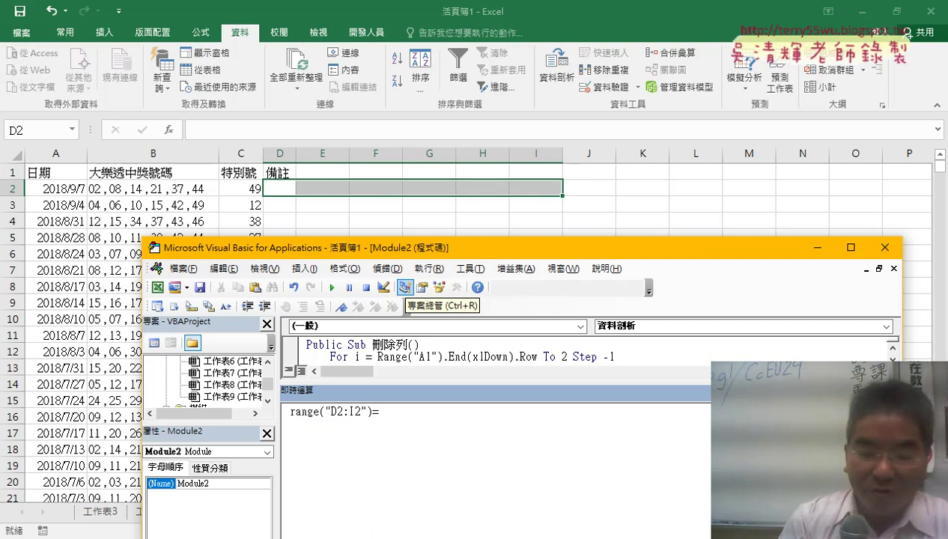
{"action": "type", "text": "vb"}
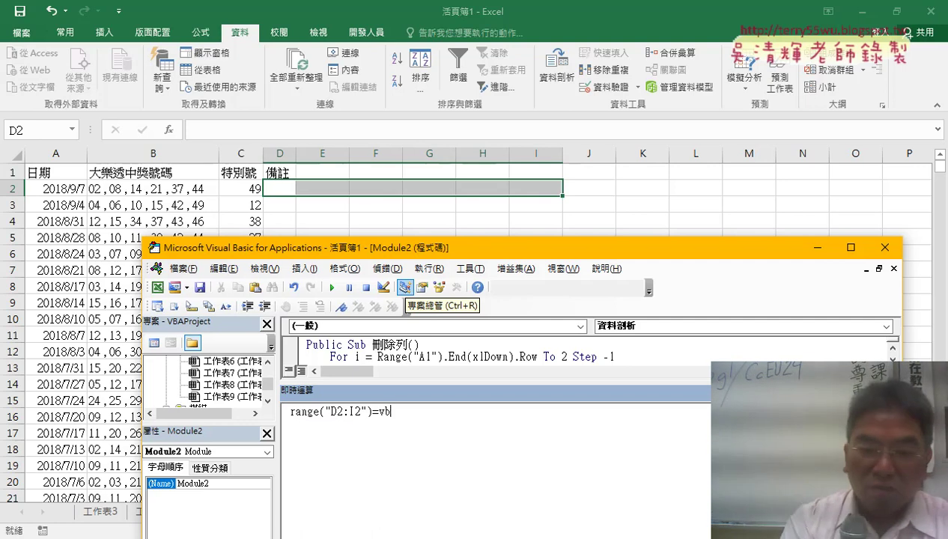
{"action": "type", "text": "a."}
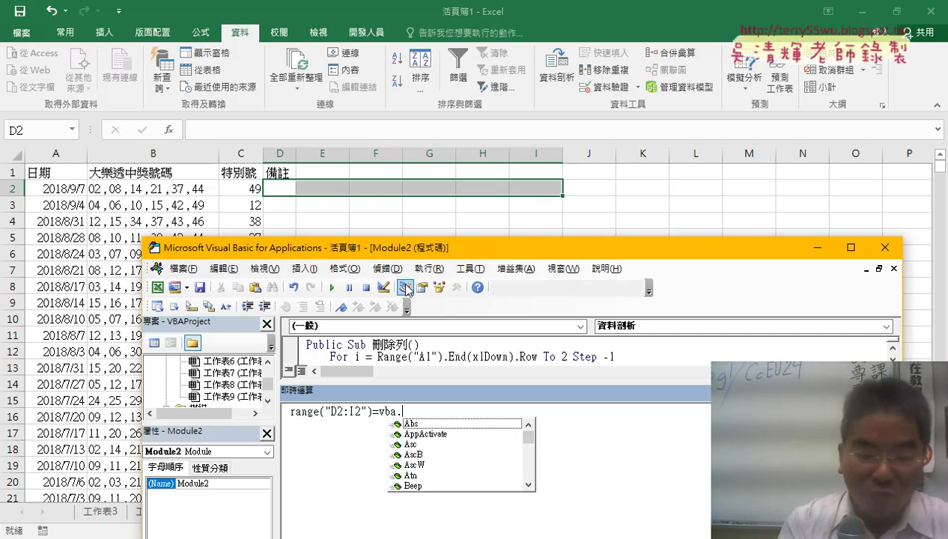
{"action": "type", "text": "s"}
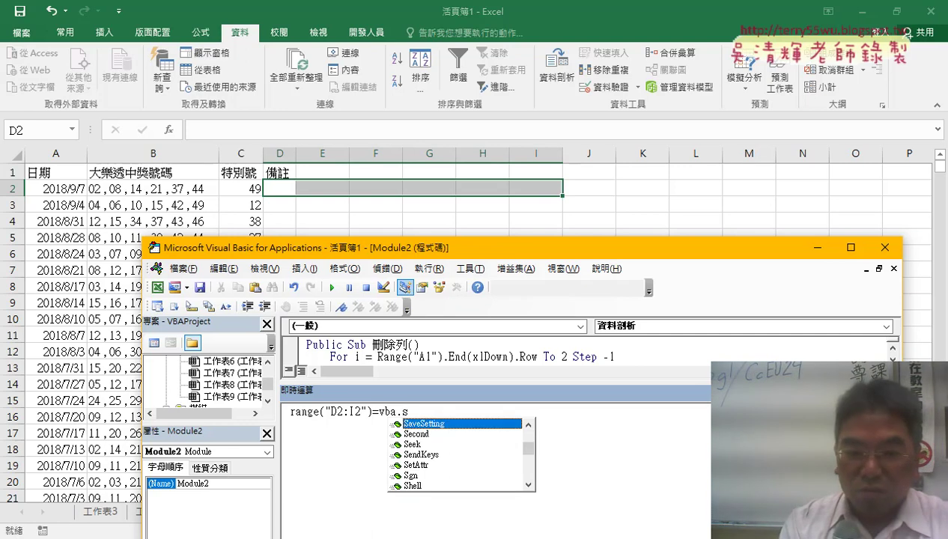
{"action": "type", "text": "pl"}
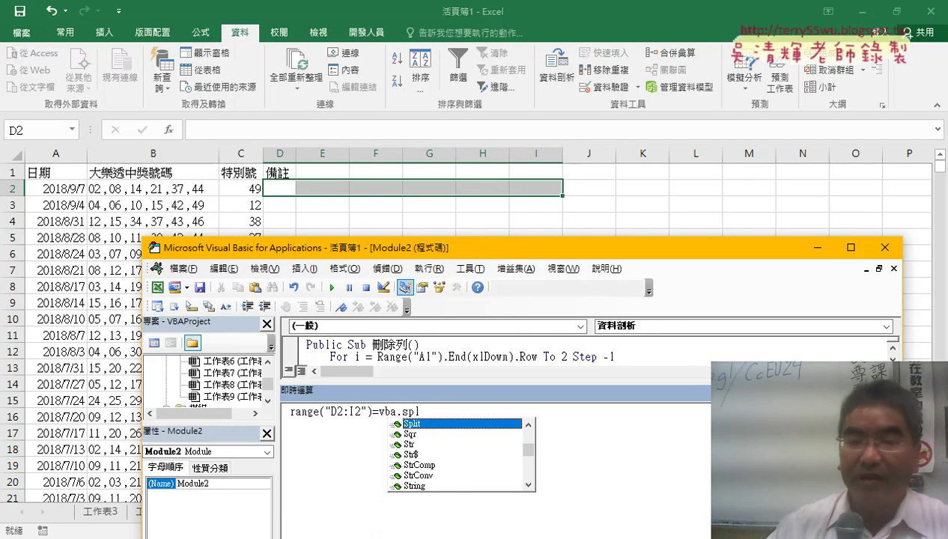
{"action": "double_click", "coordinate": [432, 424]}
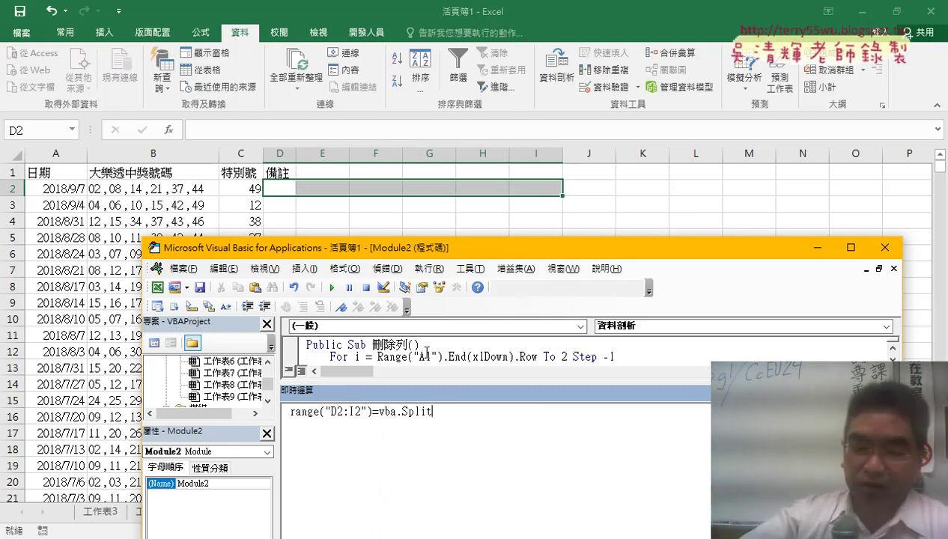
{"action": "type", "text": "(\"r"}
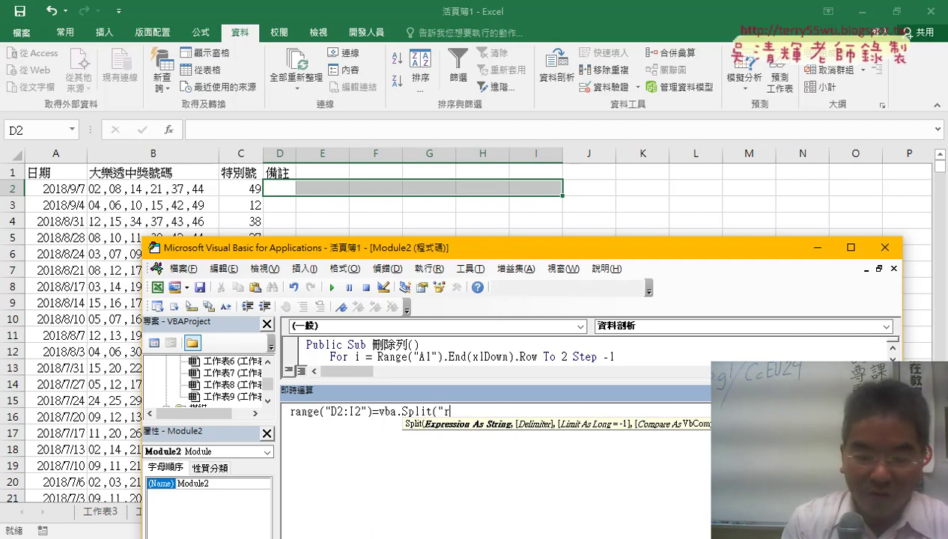
{"action": "type", "text": "ang"}
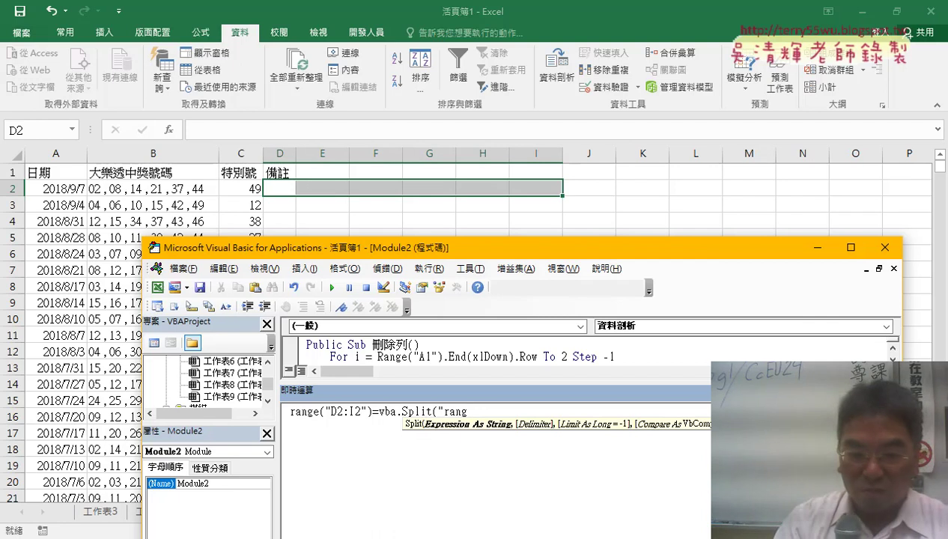
{"action": "left_click", "coordinate": [441, 411]}
{"action": "key", "text": "Delete"}
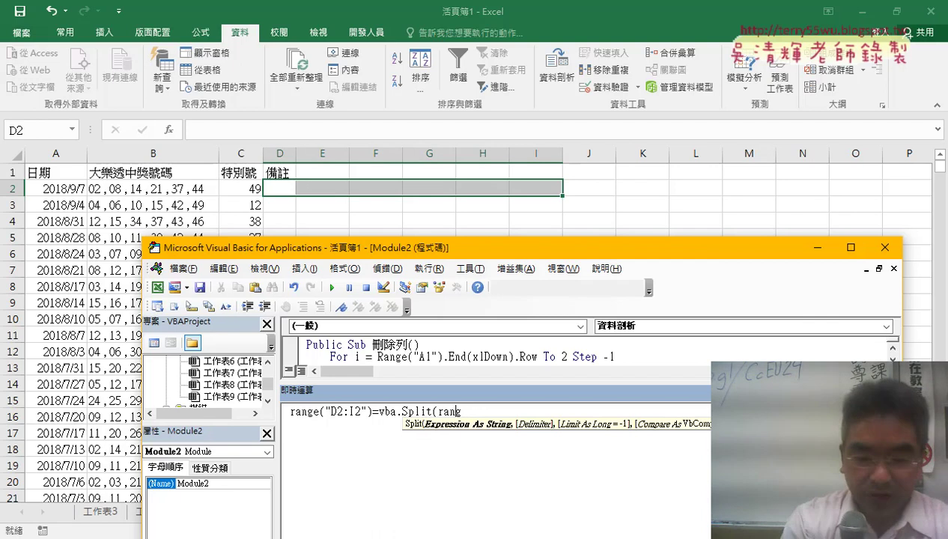
{"action": "type", "text": "("}
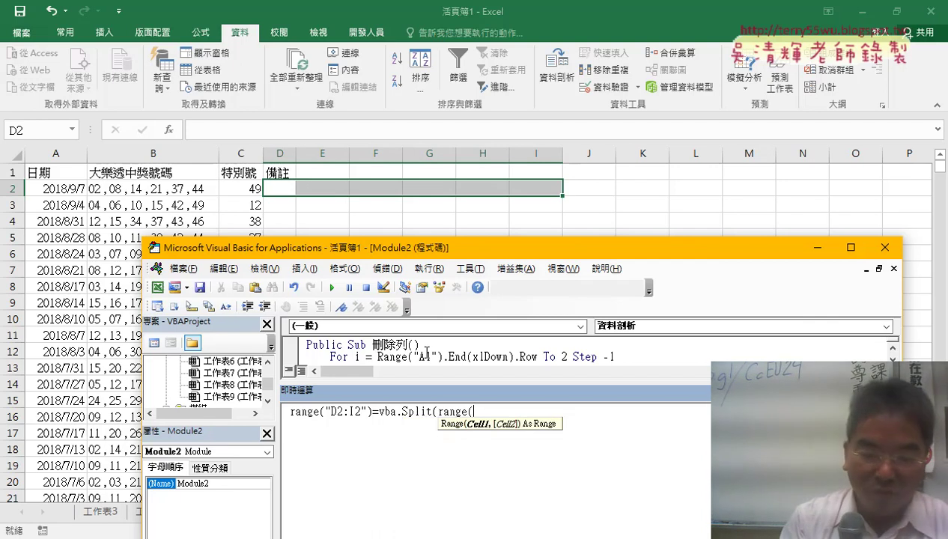
{"action": "type", "text": "\"B"}
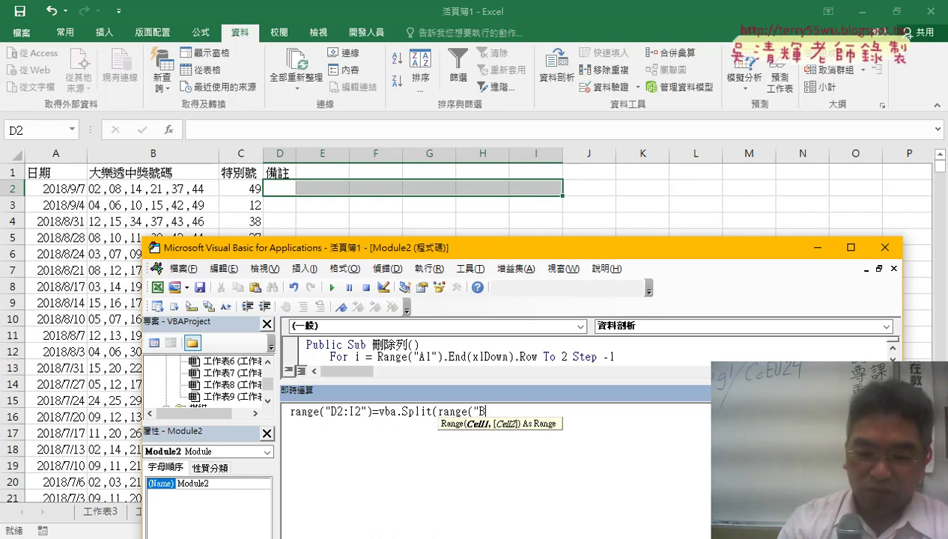
{"action": "type", "text": "2\")"}
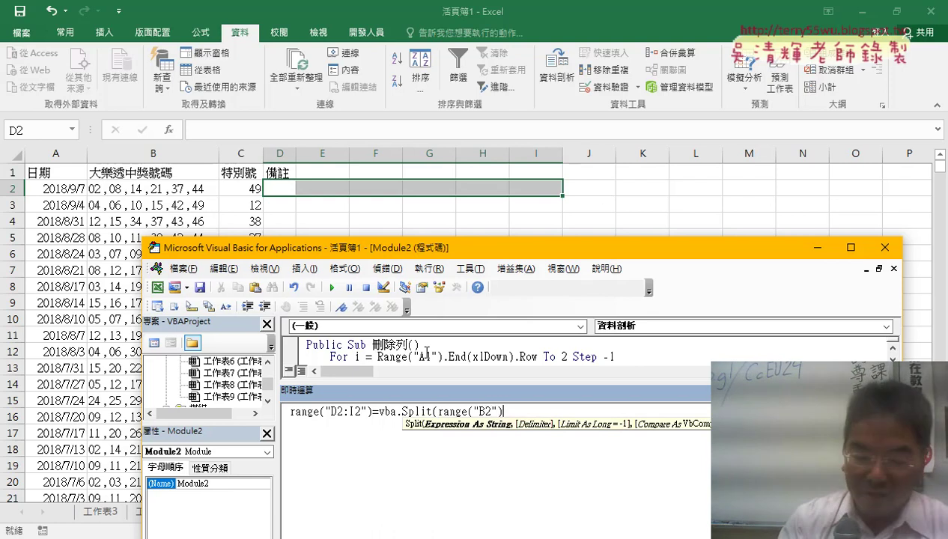
{"action": "type", "text": ",\""}
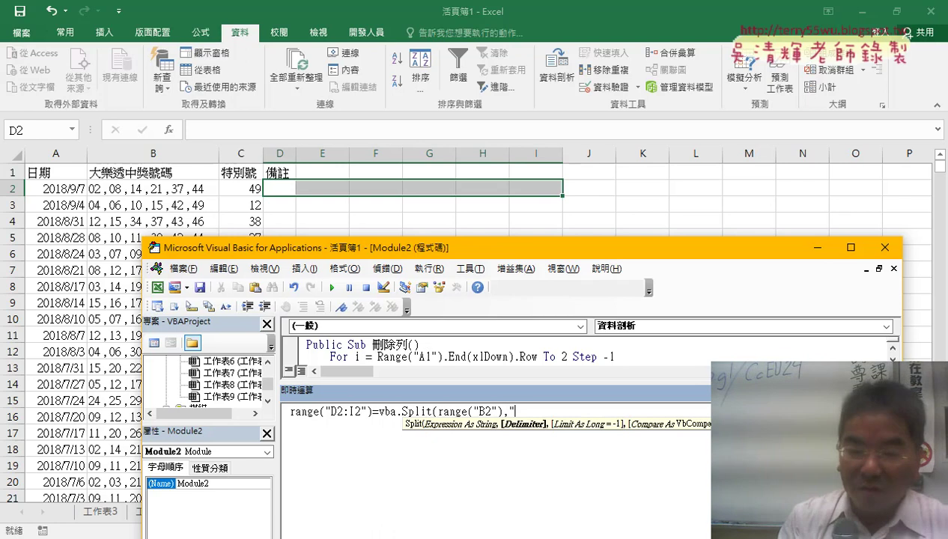
{"action": "type", "text": ",\""}
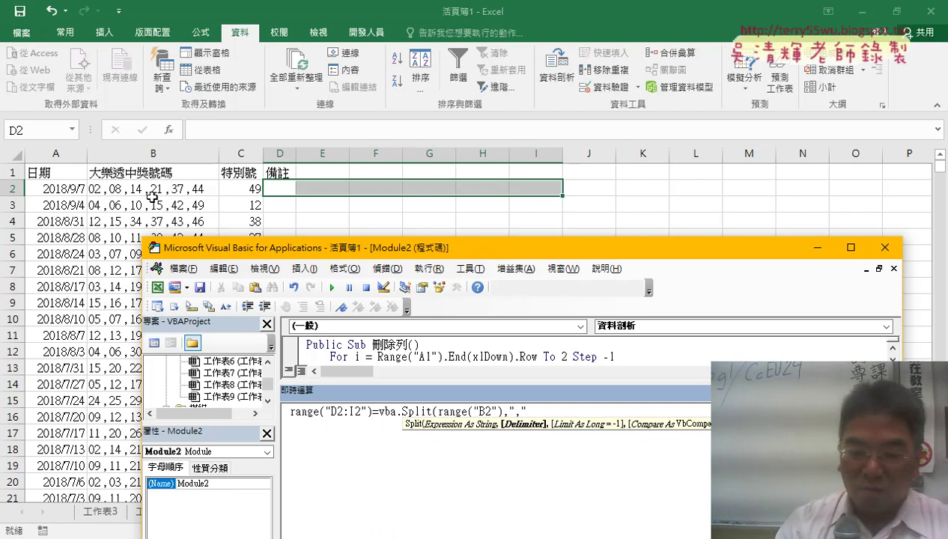
{"action": "type", "text": ")"}
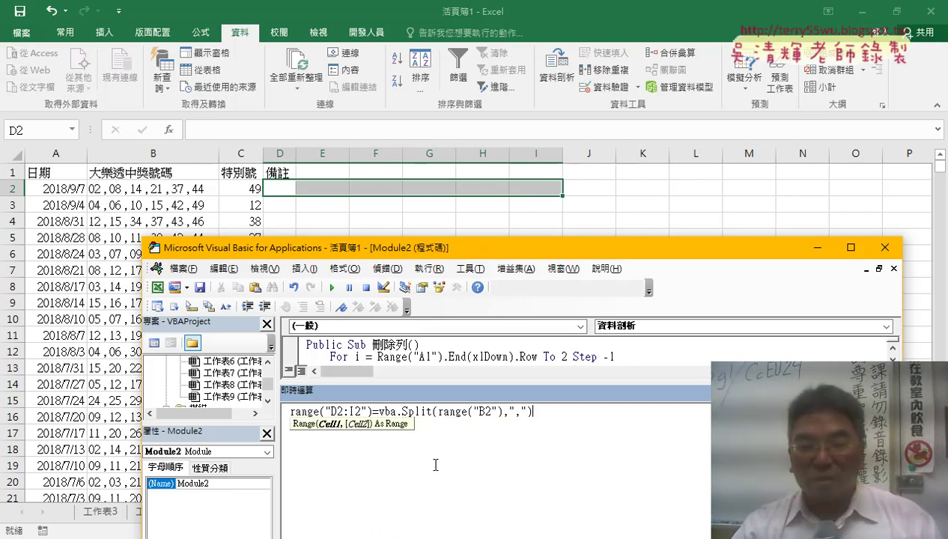
Highlight the vba.Split expression, then leave the caret at the end of the statement
{"action": "left_click", "coordinate": [541, 436]}
{"action": "left_click_drag", "start_coordinate": [560, 414], "coordinate": [289, 412]}
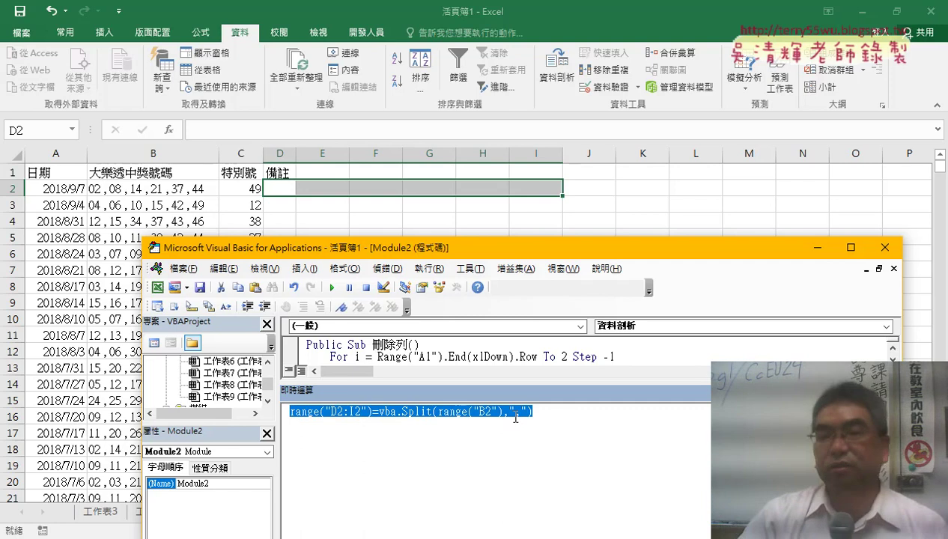
{"action": "left_click", "coordinate": [550, 415]}
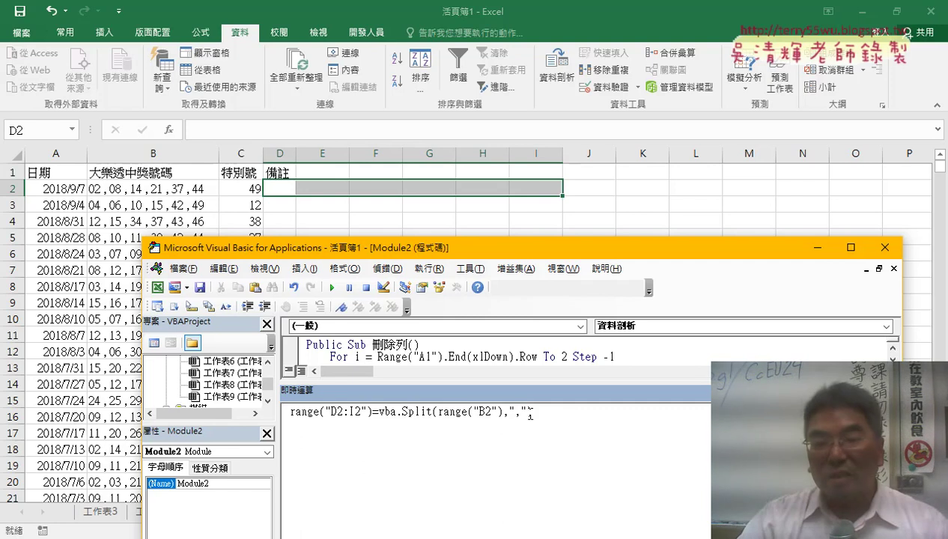
{"action": "left_click_drag", "start_coordinate": [529, 412], "coordinate": [377, 412]}
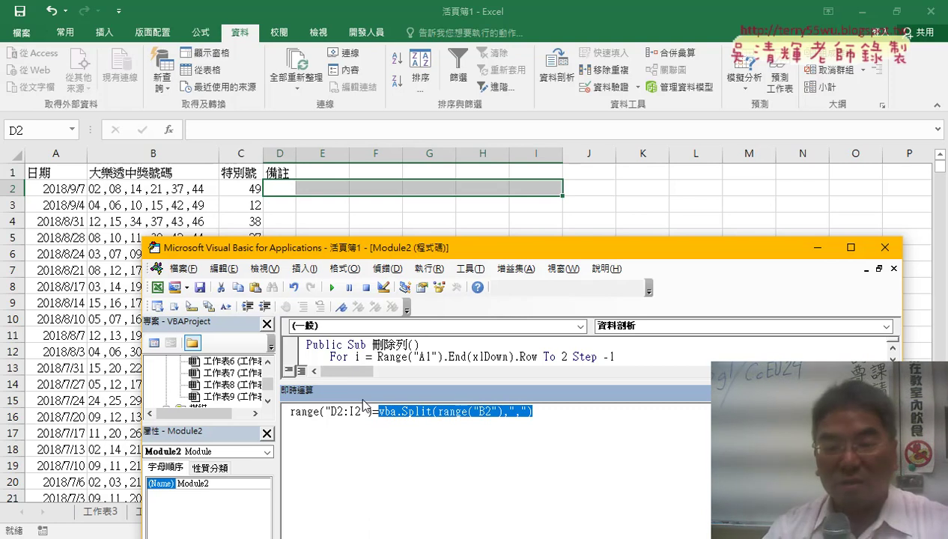
{"action": "left_click", "coordinate": [553, 418]}
{"action": "left_click", "coordinate": [555, 408]}
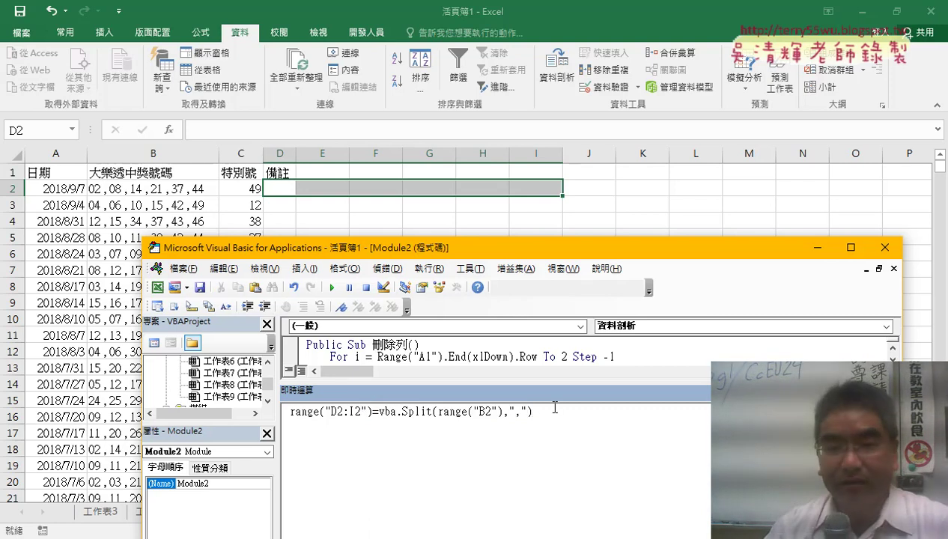
Run the statement, filling D2:I2 with 02, 08, 14, 21, 37, 44, and annotate the result
{"action": "key", "text": "Return"}
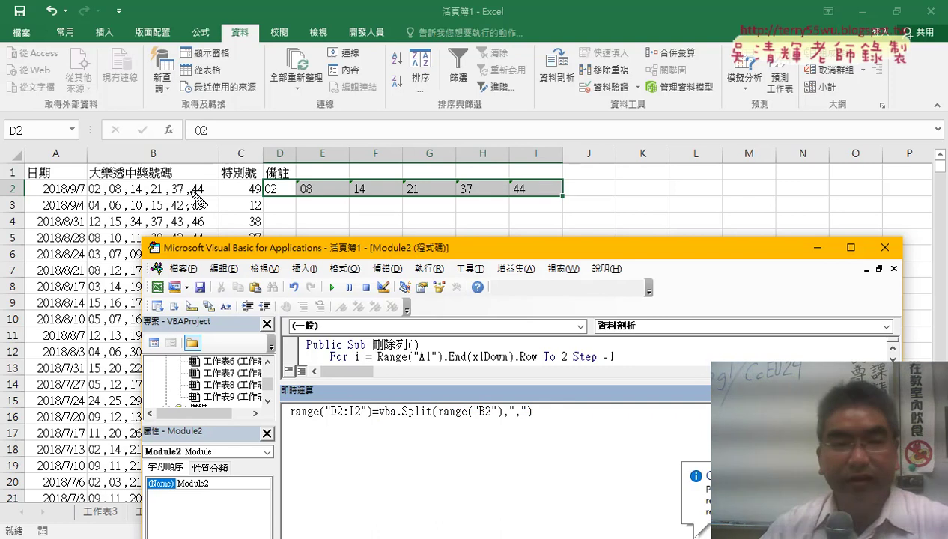
{"action": "left_click_drag", "start_coordinate": [197, 199], "coordinate": [223, 188]}
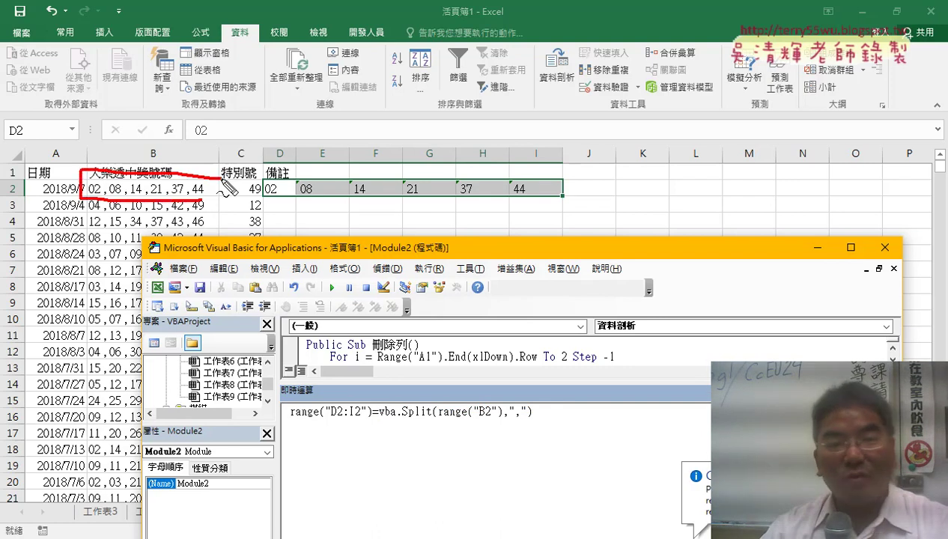
{"action": "left_click_drag", "start_coordinate": [186, 163], "coordinate": [426, 150]}
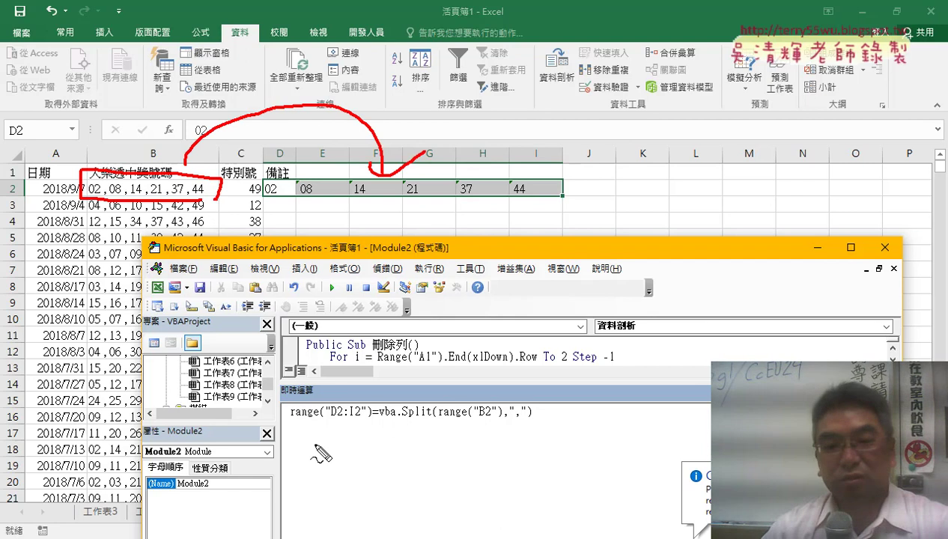
{"action": "left_click_drag", "start_coordinate": [298, 421], "coordinate": [508, 424]}
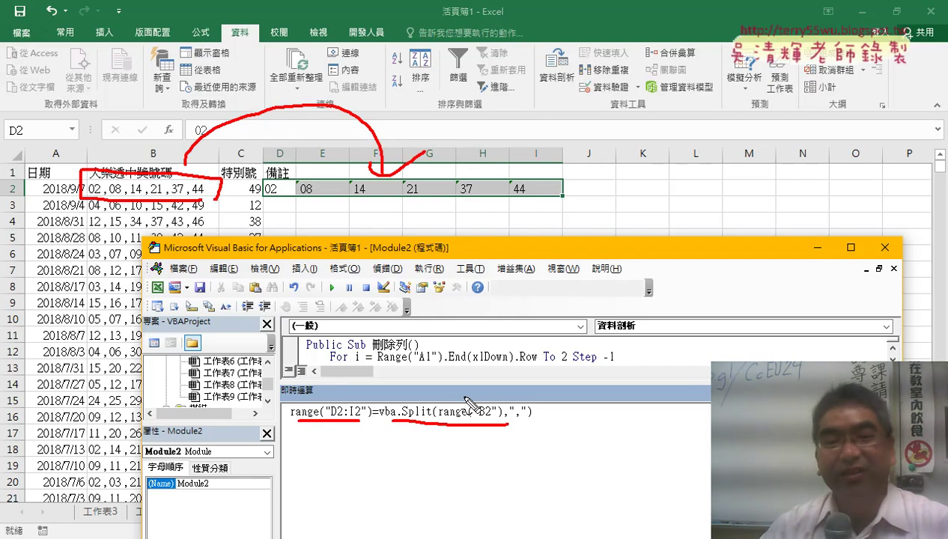
{"action": "mouse_move", "coordinate": [464, 397]}
{"action": "left_mouse_down"}
{"action": "mouse_move", "coordinate": [360, 396]}
{"action": "mouse_move", "coordinate": [388, 398]}
{"action": "left_mouse_up"}
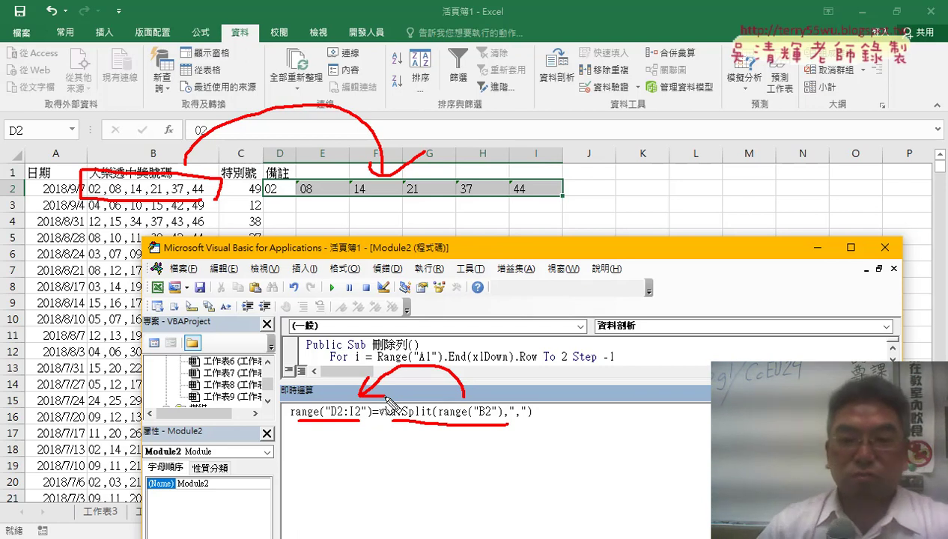
Clear the annotations and prefix the statement with a question mark
{"action": "key", "text": "Escape"}
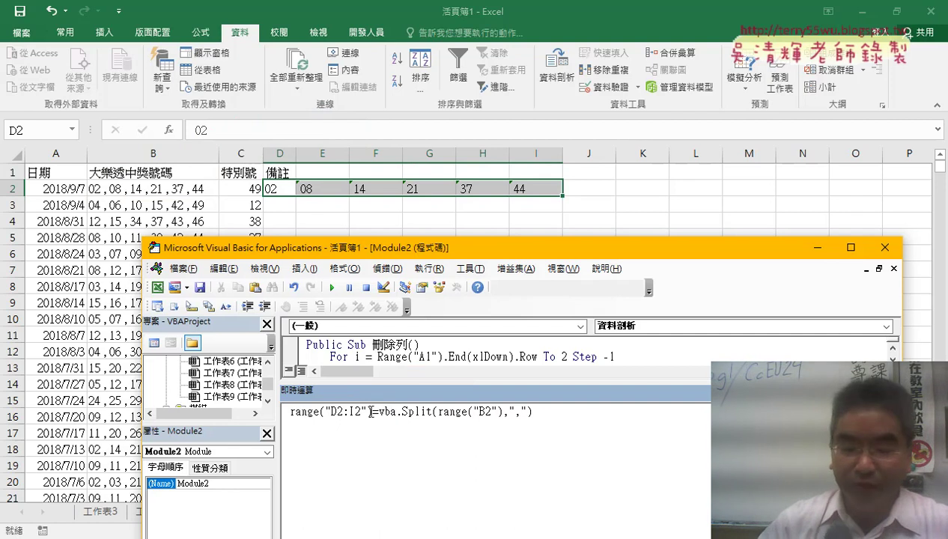
{"action": "left_click", "coordinate": [290, 413]}
{"action": "type", "text": "?"}
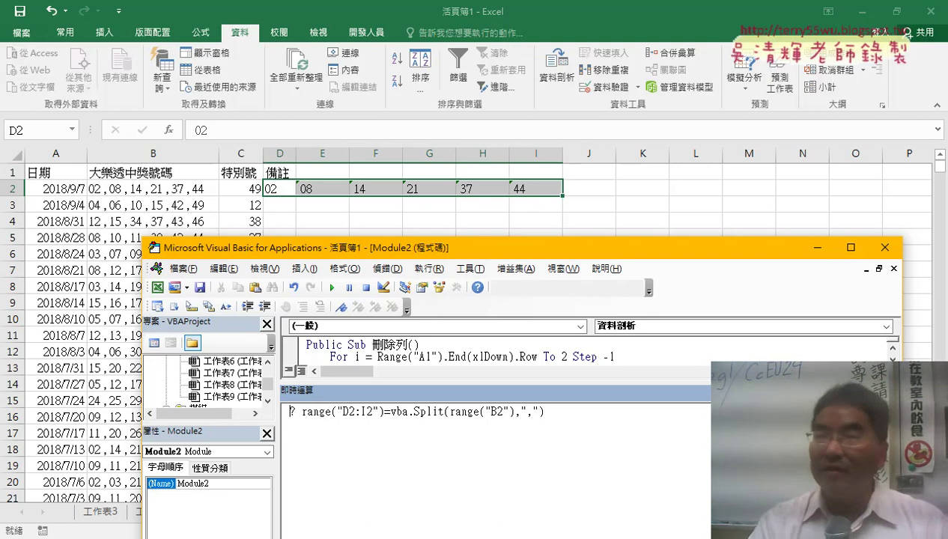
Run the D2:I2 assignment with a '?' prefix, dismiss runtime error 13, and remove the prefix
{"action": "key", "text": "Delete"}
{"action": "key", "text": "Delete"}
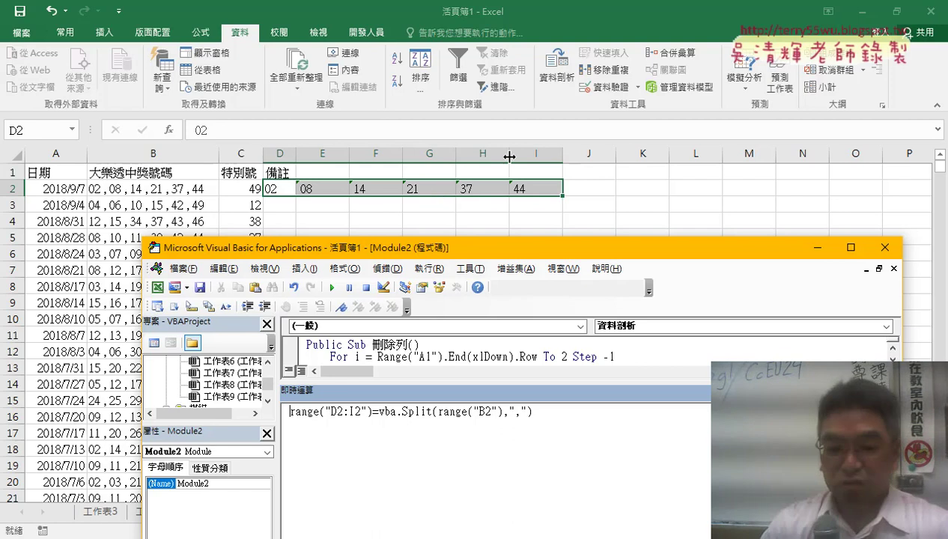
{"action": "left_click", "coordinate": [291, 413]}
{"action": "type", "text": "?"}
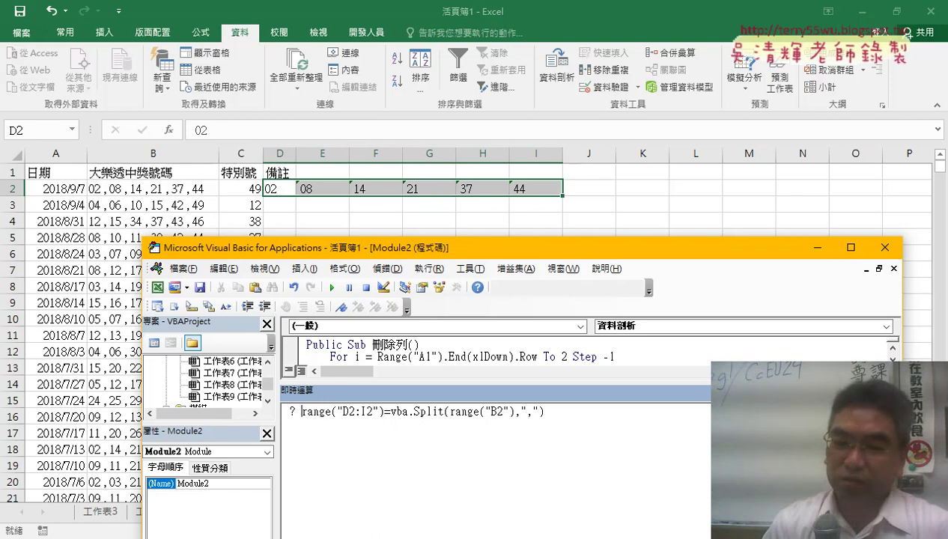
{"action": "key", "text": "Return"}
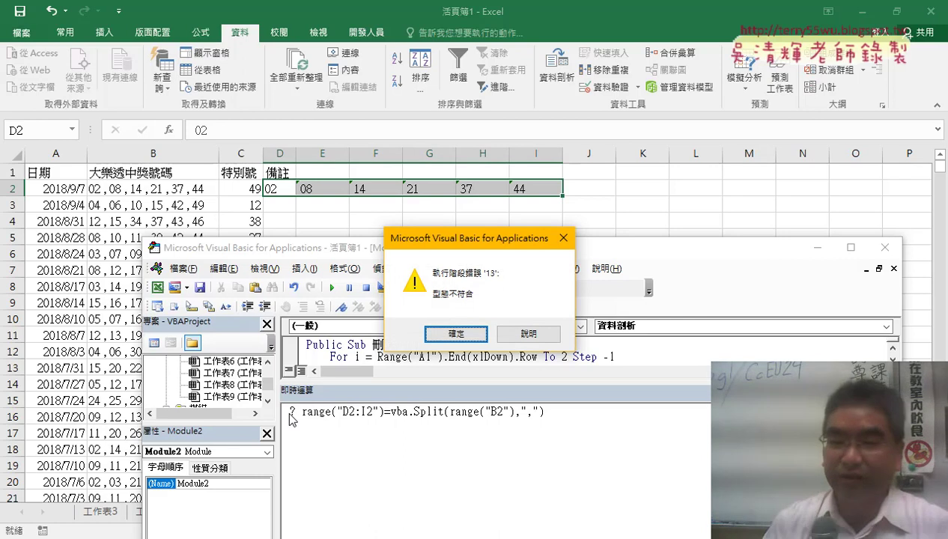
{"action": "key", "text": "Return"}
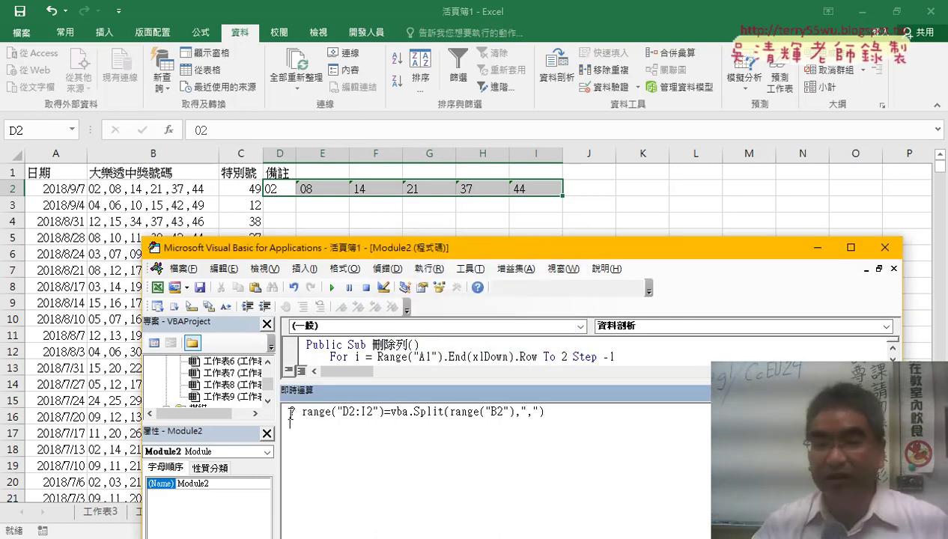
{"action": "left_click", "coordinate": [290, 413]}
{"action": "key", "text": "Delete"}
{"action": "key", "text": "Delete"}
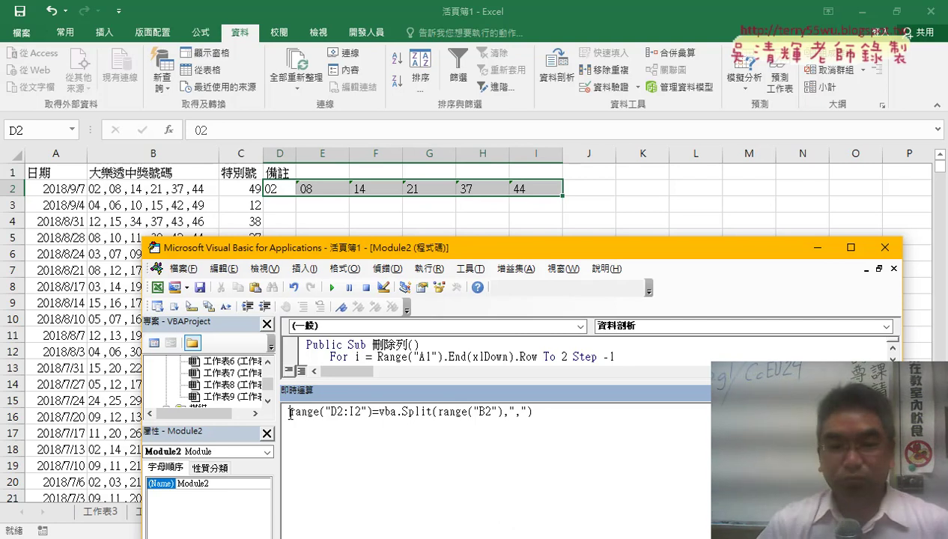
Print ? range("B2") in the Immediate window, showing 02 , 08 , 14 , 21 , 37 , 44
{"action": "type", "text": "?"}
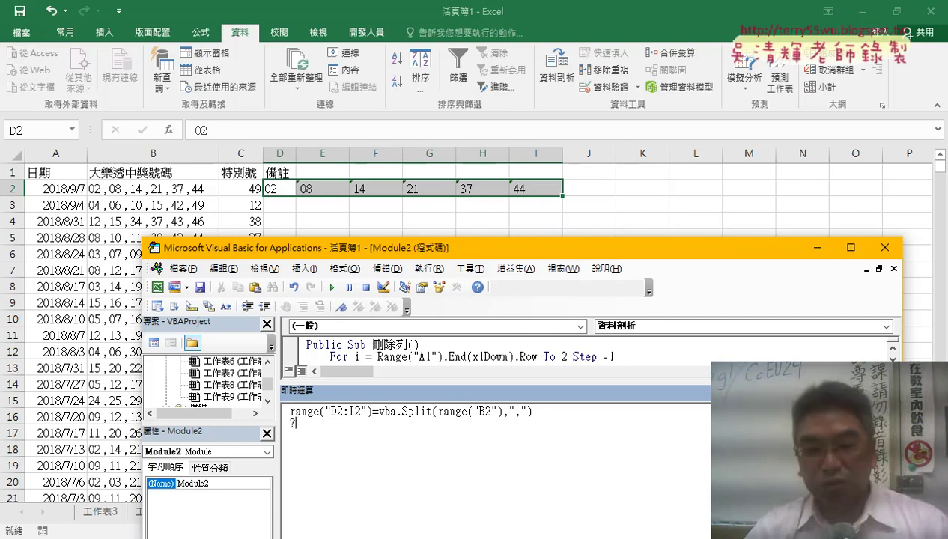
{"action": "mouse_move", "coordinate": [437, 412]}
{"action": "left_mouse_down"}
{"action": "mouse_move", "coordinate": [500, 412]}
{"action": "mouse_move", "coordinate": [408, 444]}
{"action": "mouse_move", "coordinate": [410, 426]}
{"action": "left_mouse_up"}
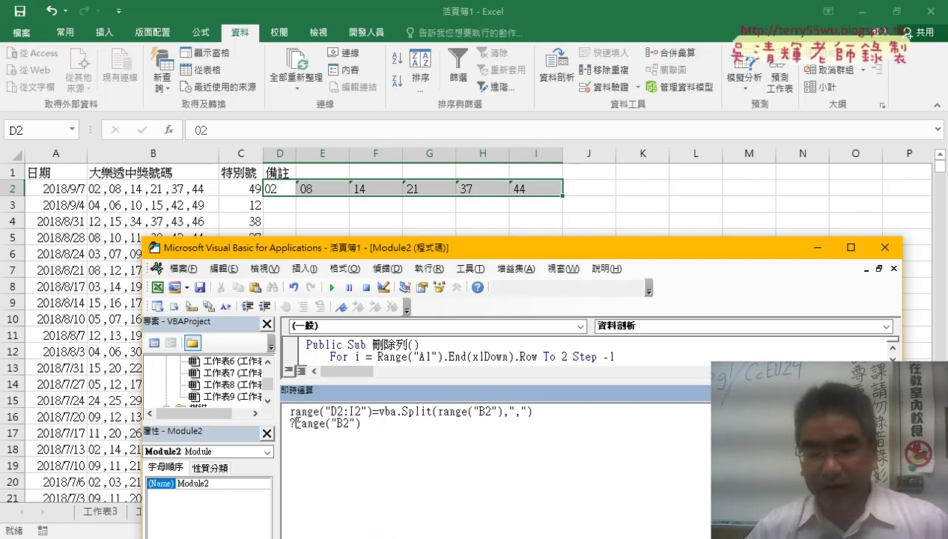
{"action": "left_click", "coordinate": [387, 424]}
{"action": "key", "text": "Return"}
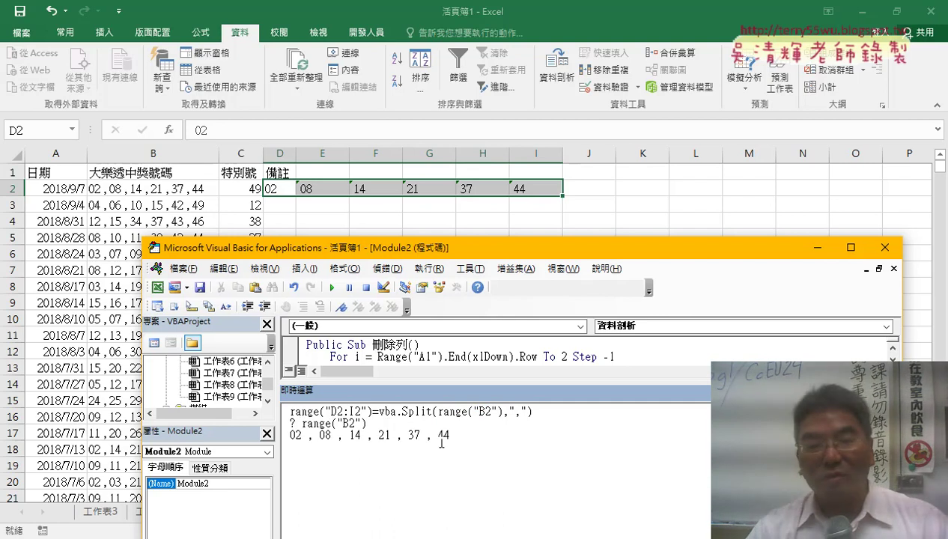
{"action": "left_click_drag", "start_coordinate": [448, 435], "coordinate": [290, 435]}
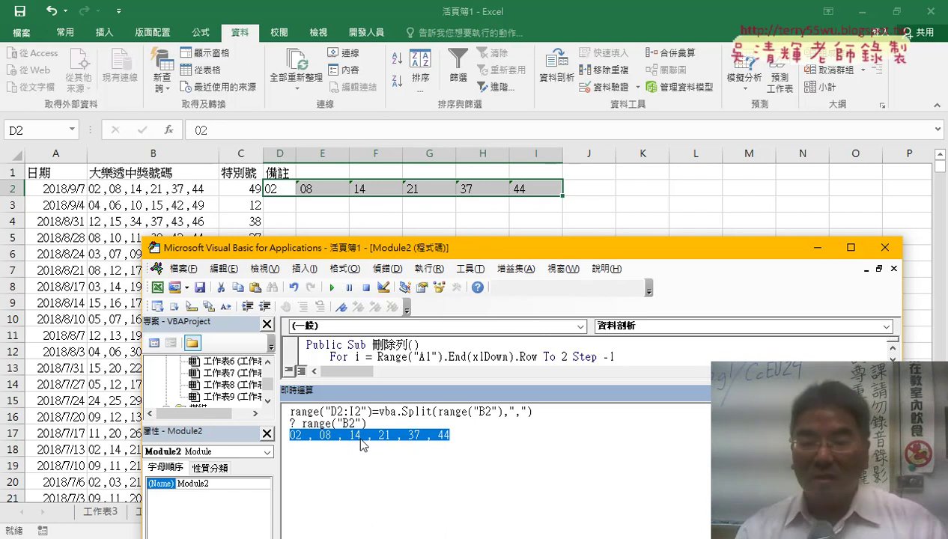
{"action": "left_click_drag", "start_coordinate": [533, 411], "coordinate": [289, 412]}
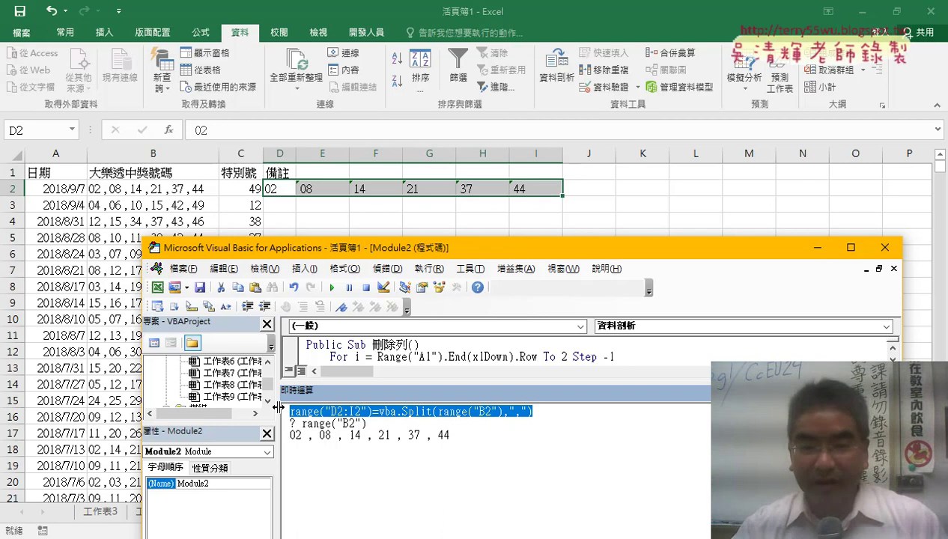
Enlarge the VBA editor and select the step 3 and step 4 code of 資料剖析
{"action": "left_click_drag", "start_coordinate": [493, 241], "coordinate": [502, 74]}
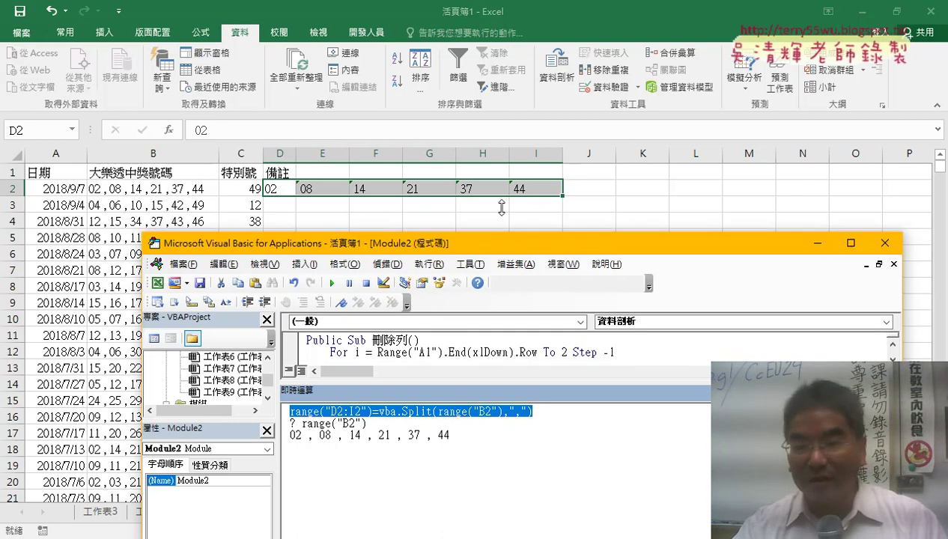
{"action": "left_click_drag", "start_coordinate": [443, 522], "coordinate": [697, 384]}
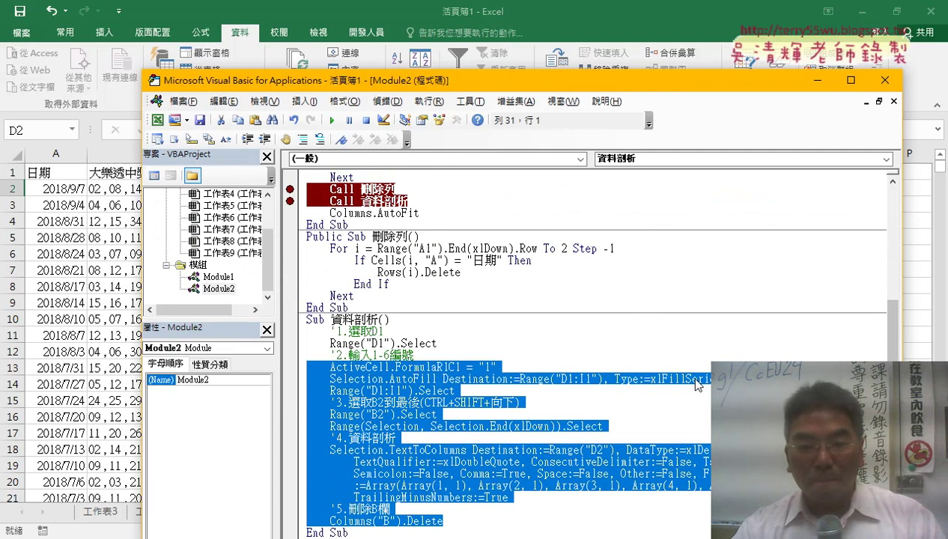
{"action": "left_click", "coordinate": [387, 367]}
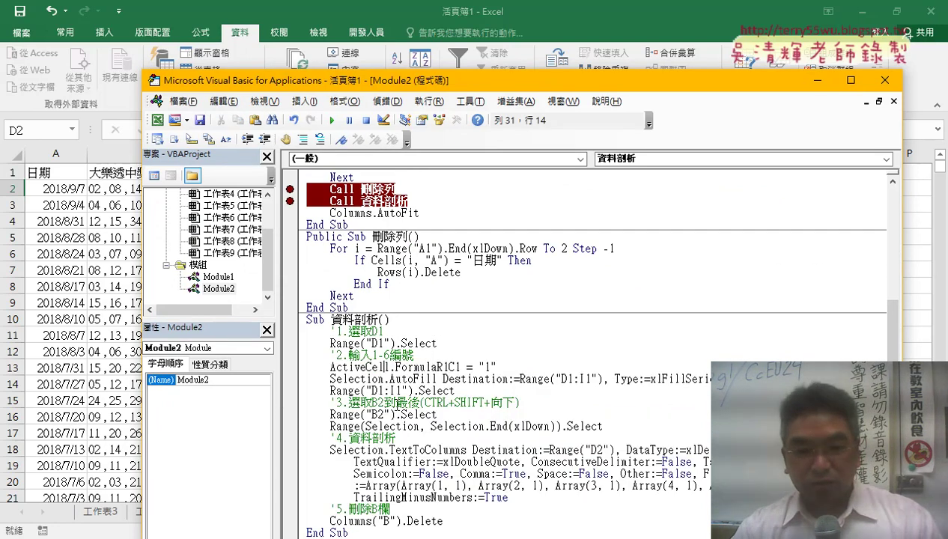
{"action": "left_click_drag", "start_coordinate": [308, 403], "coordinate": [418, 403]}
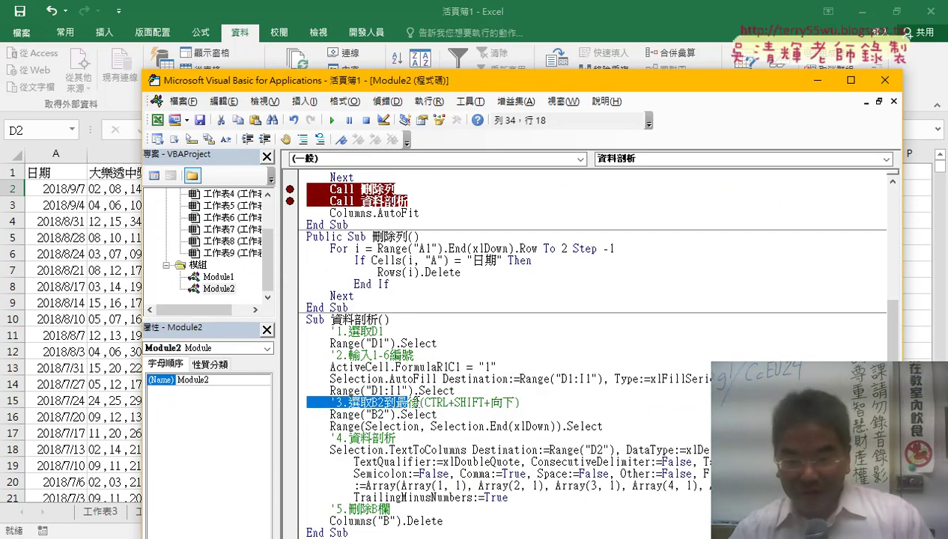
{"action": "left_click", "coordinate": [498, 379]}
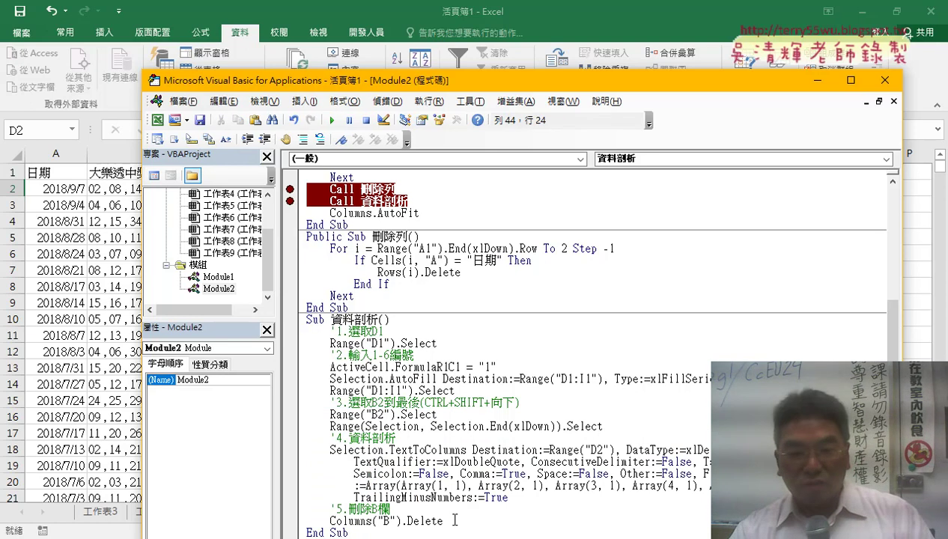
{"action": "left_click_drag", "start_coordinate": [509, 497], "coordinate": [307, 402]}
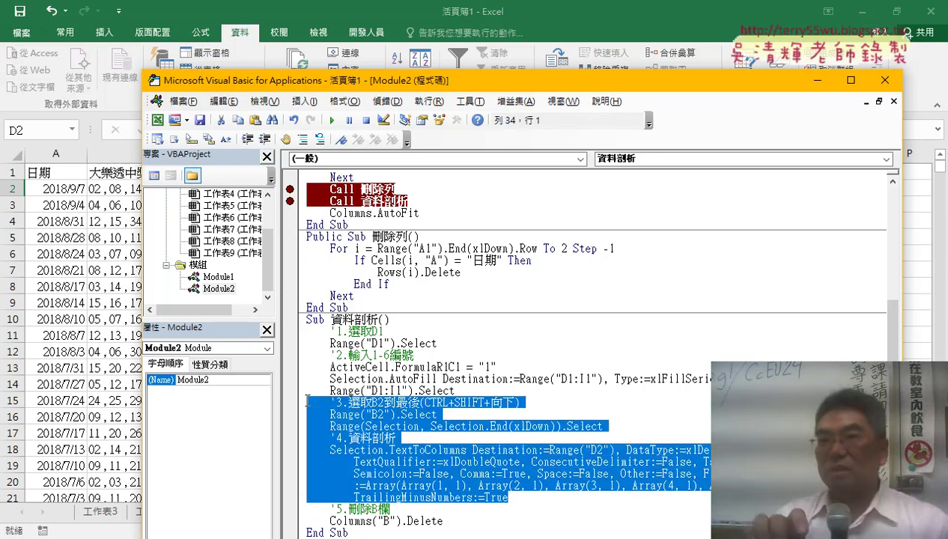